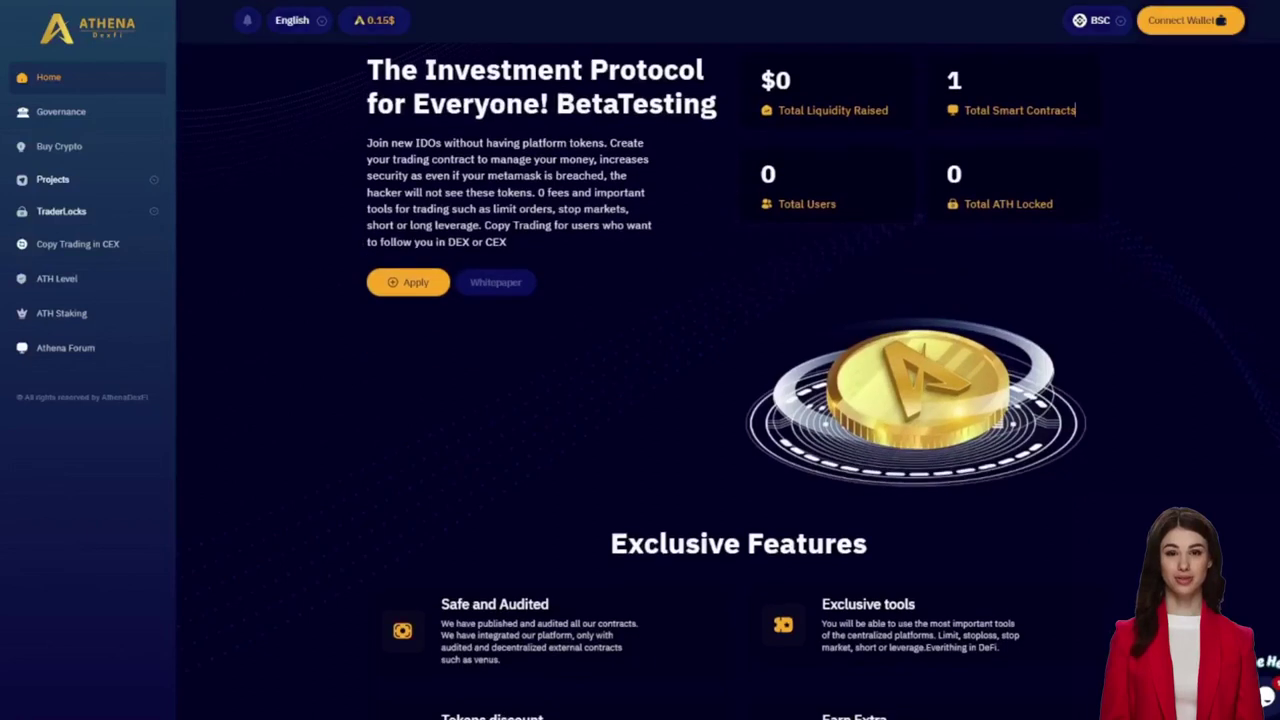
Browse the home page and connect the MetaMask wallet on BSC.
{"action": "scroll", "coordinate": [1168, 343], "scroll_direction": "down", "scroll_amount": 5}
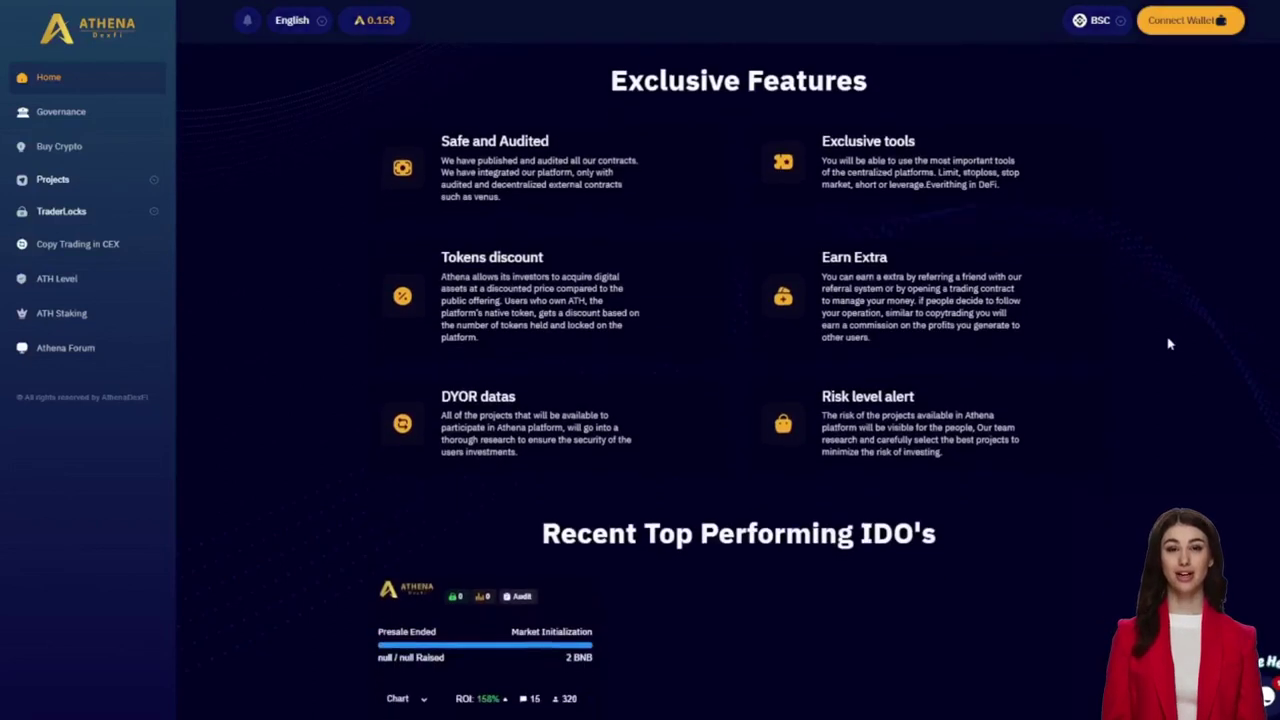
{"action": "scroll", "coordinate": [1168, 343], "scroll_direction": "down", "scroll_amount": 8}
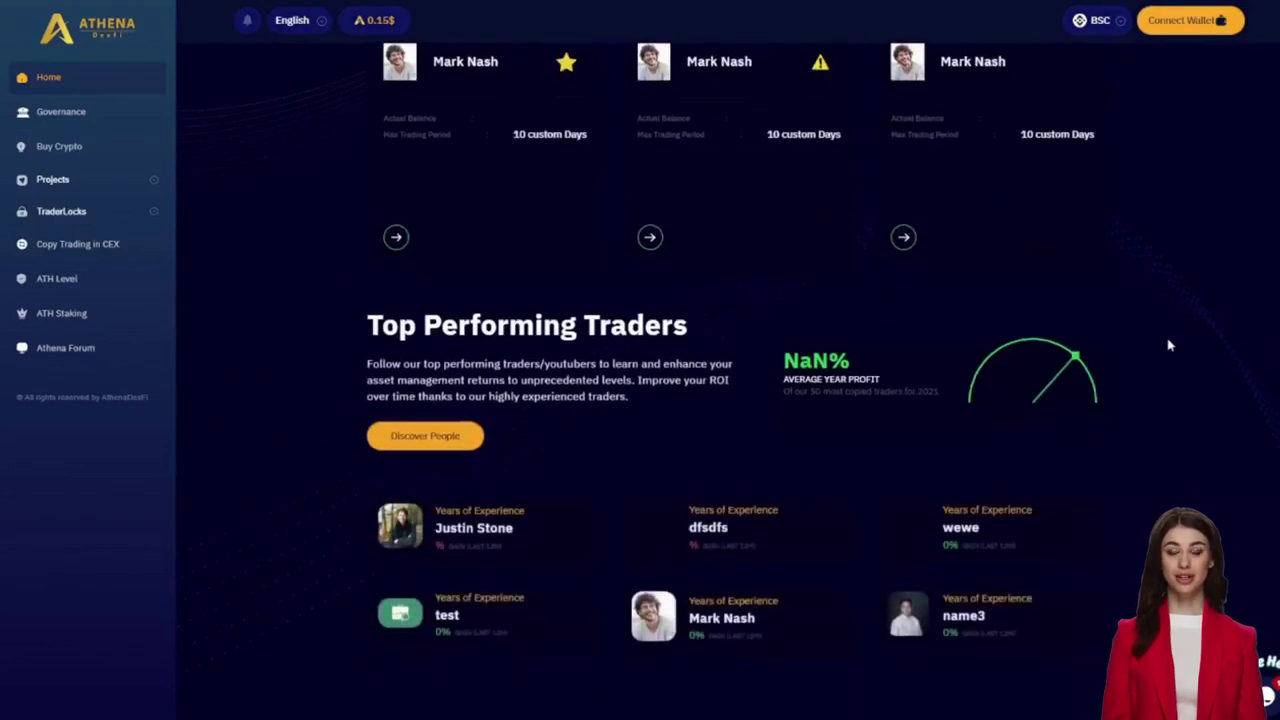
{"action": "scroll", "coordinate": [1168, 345], "scroll_direction": "down", "scroll_amount": 9}
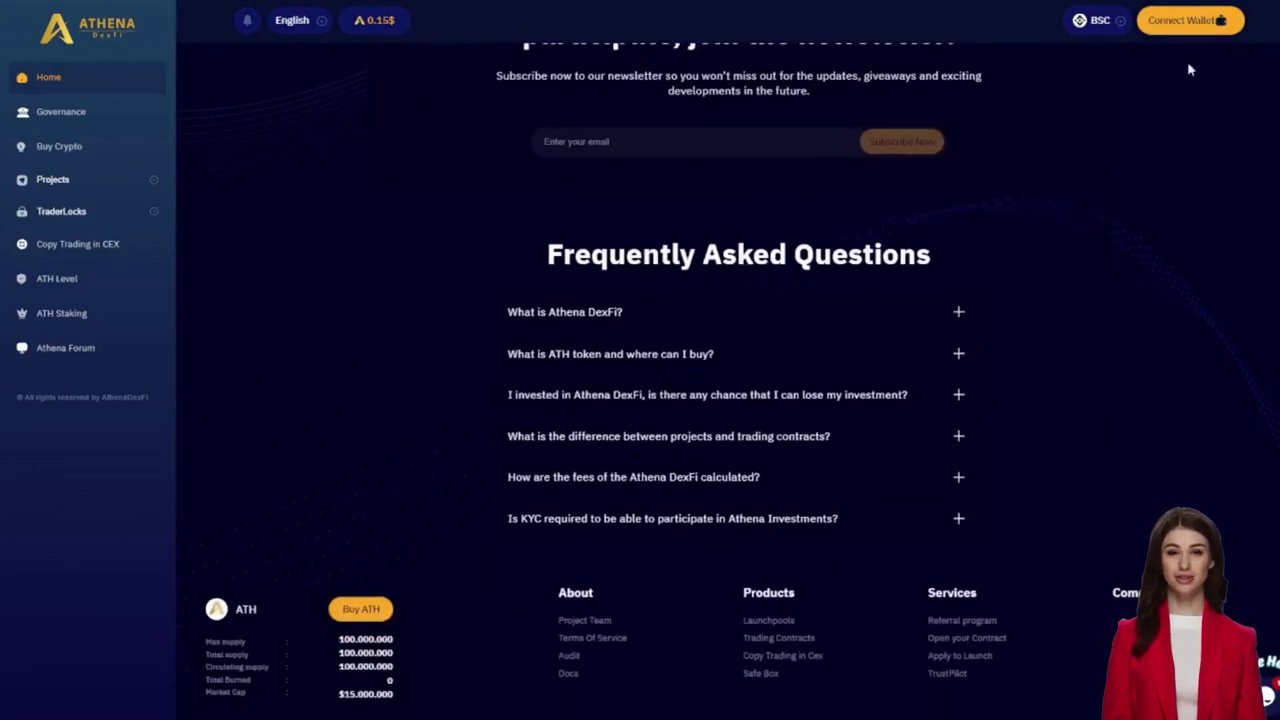
{"action": "left_click", "coordinate": [1185, 20]}
{"action": "left_click", "coordinate": [900, 334]}
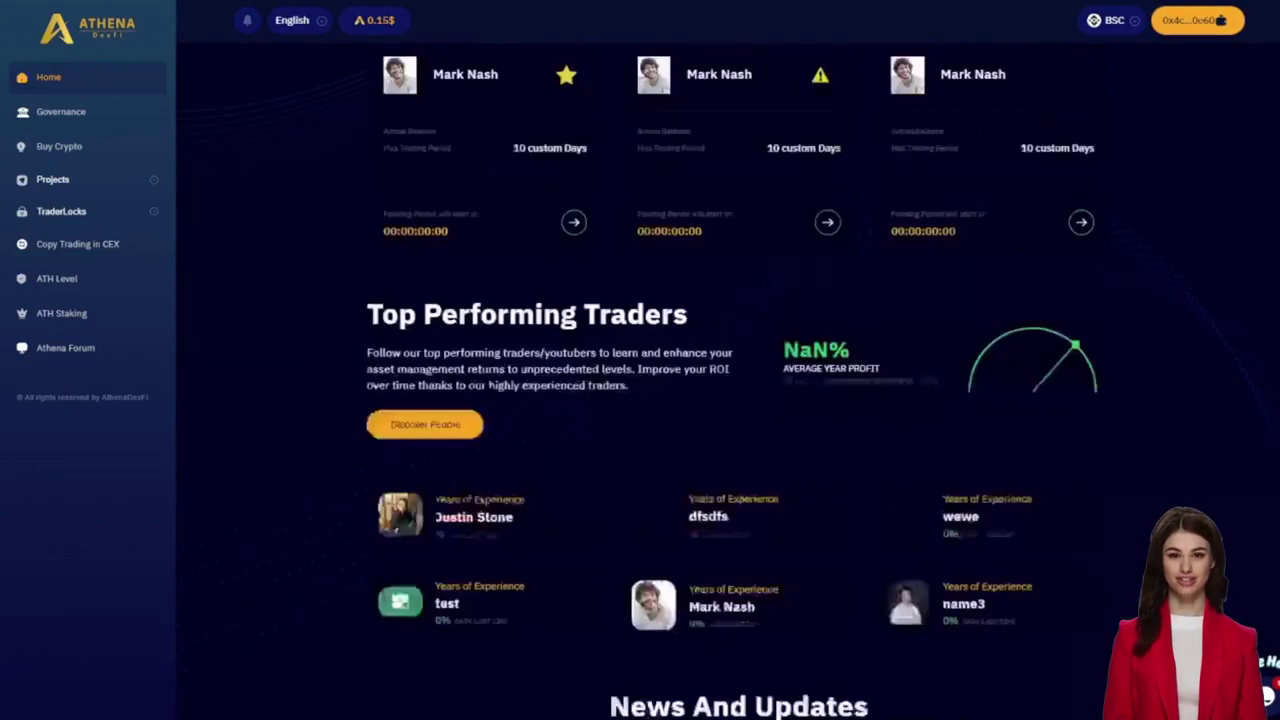
Start a new trading contract from TraderLocks and enter the trader username.
{"action": "left_click", "coordinate": [90, 211]}
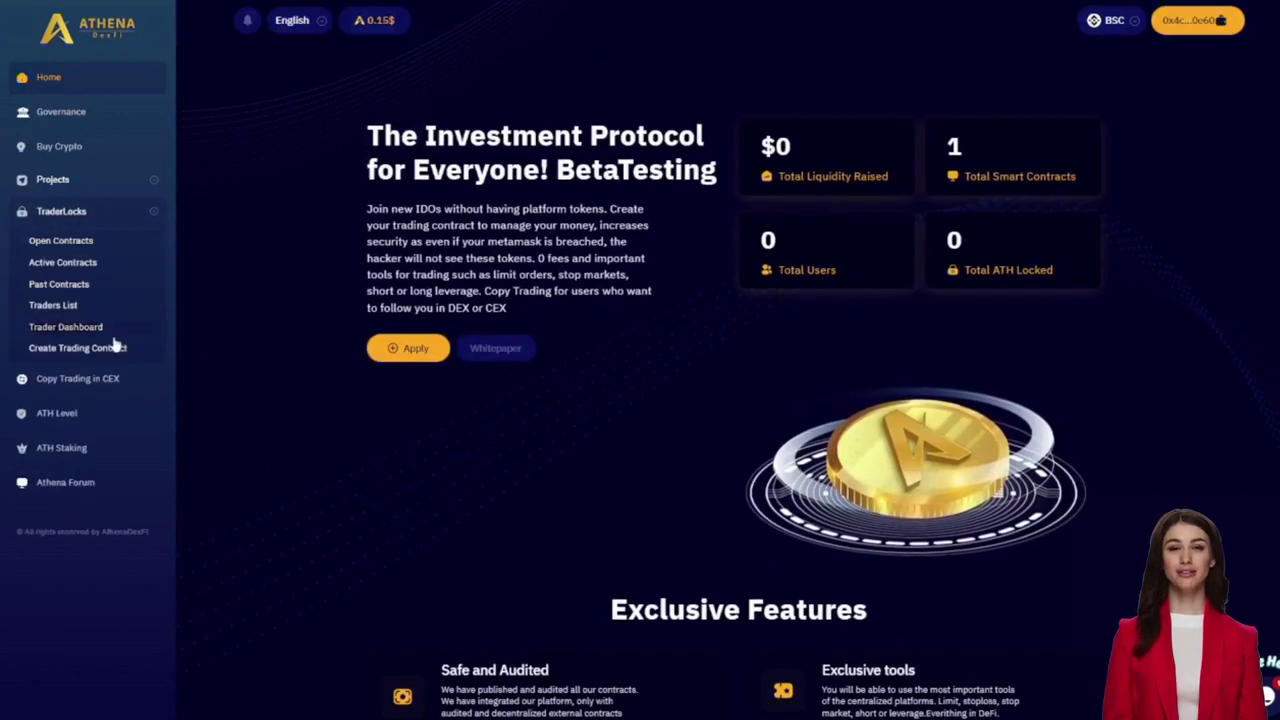
{"action": "left_click", "coordinate": [115, 347]}
{"action": "left_click", "coordinate": [770, 160]}
{"action": "type", "text": "Swa"}
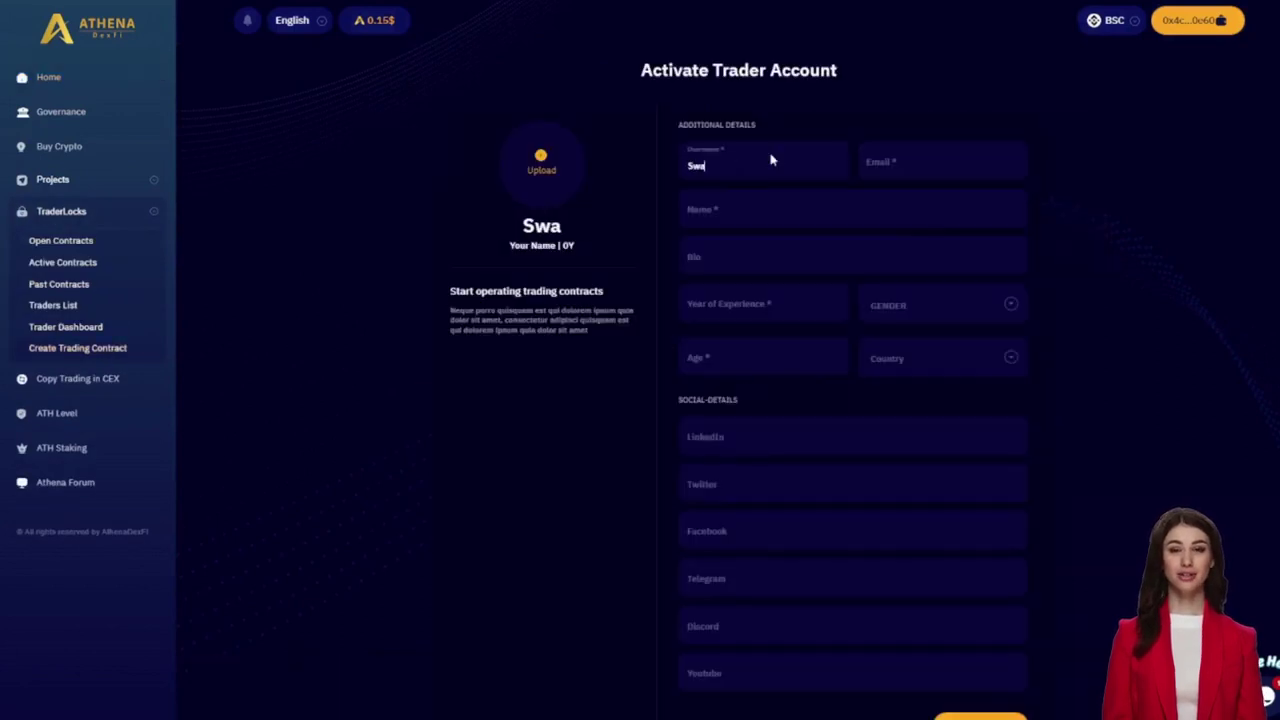
{"action": "type", "text": "y"}
{"action": "key", "text": "Tab"}
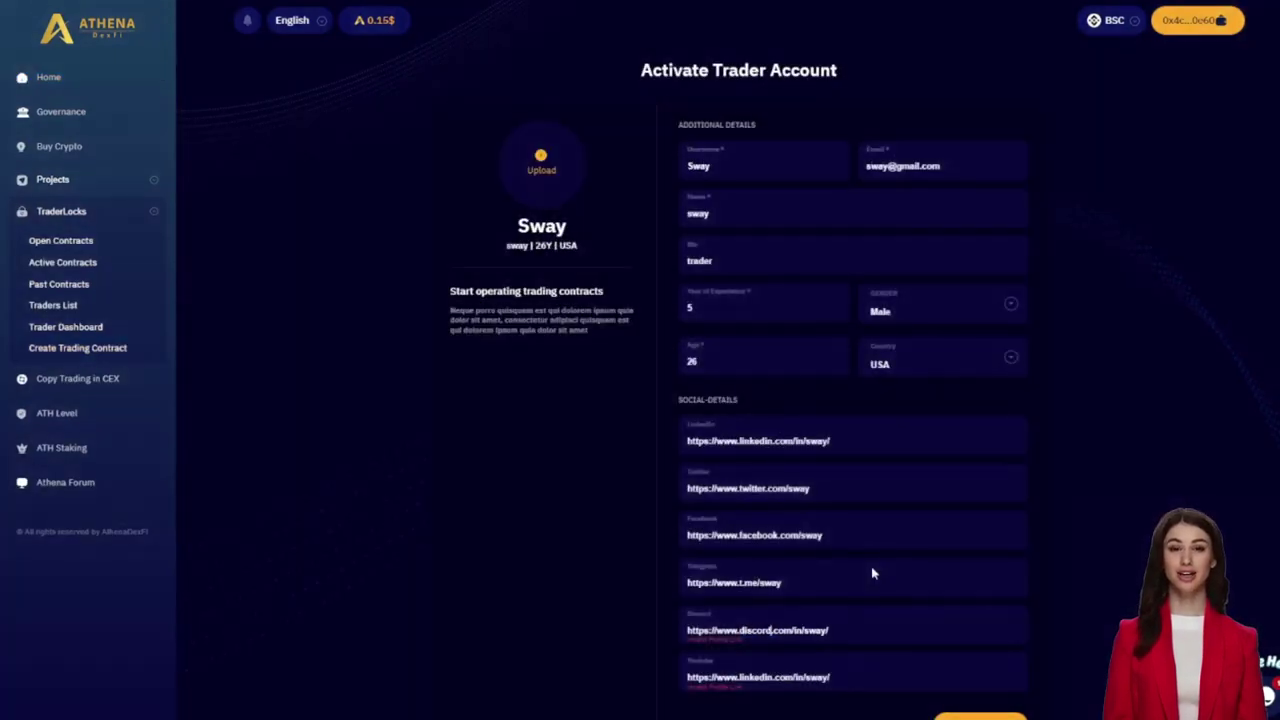
Correct the Discord link to a discord.gg address without the trailing slash.
{"action": "key", "text": "Delete"}
{"action": "key", "text": "Delete"}
{"action": "key", "text": "Delete"}
{"action": "key", "text": "Delete"}
{"action": "type", "text": ".gg"}
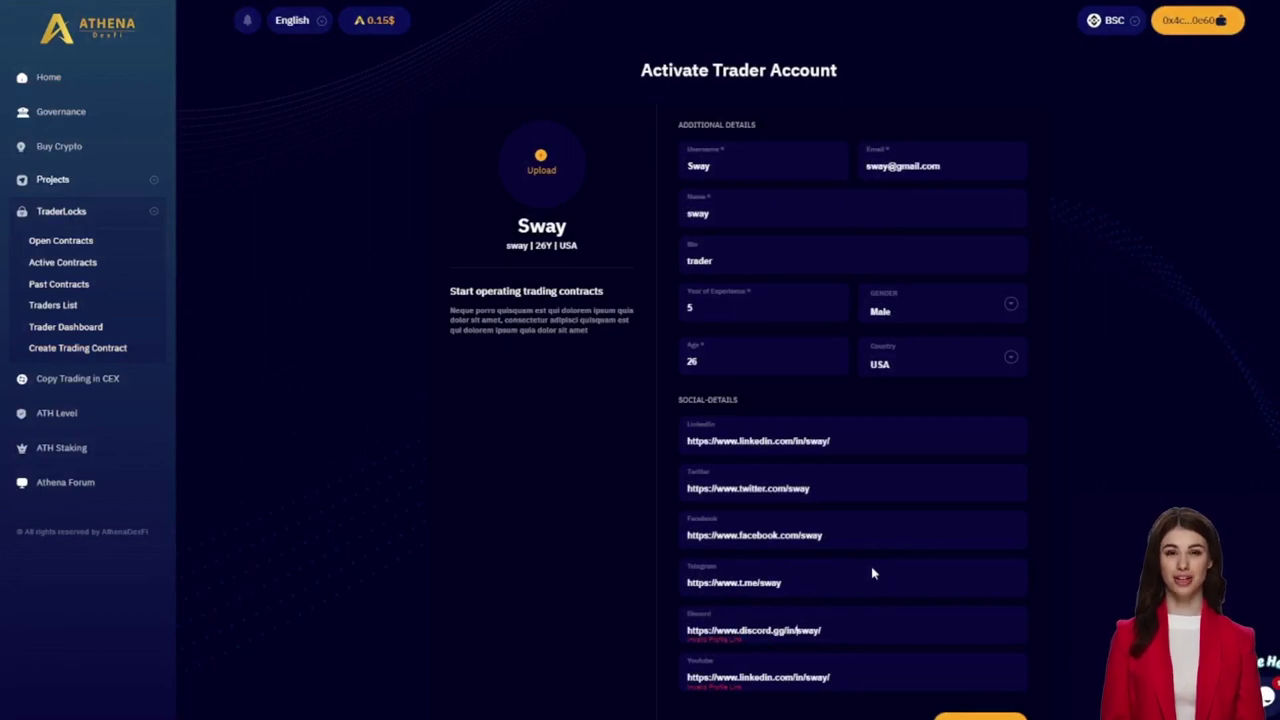
{"action": "key", "text": "BackSpace"}
{"action": "key", "text": "BackSpace"}
{"action": "key", "text": "BackSpace"}
{"action": "left_click", "coordinate": [829, 626]}
{"action": "key", "text": "BackSpace"}
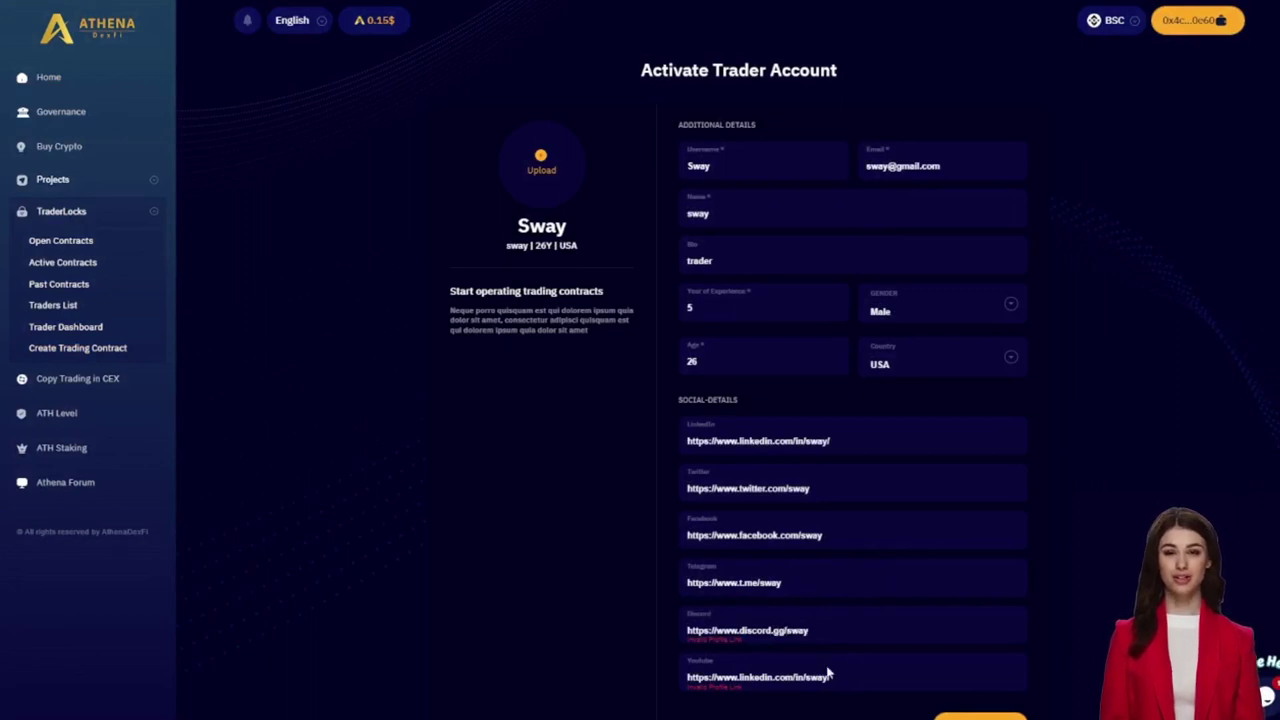
Change the YouTube link from a LinkedIn URL to a youtube URL, removing /in and trailing slash.
{"action": "left_click_drag", "start_coordinate": [739, 677], "coordinate": [772, 677]}
{"action": "type", "text": "youtube"}
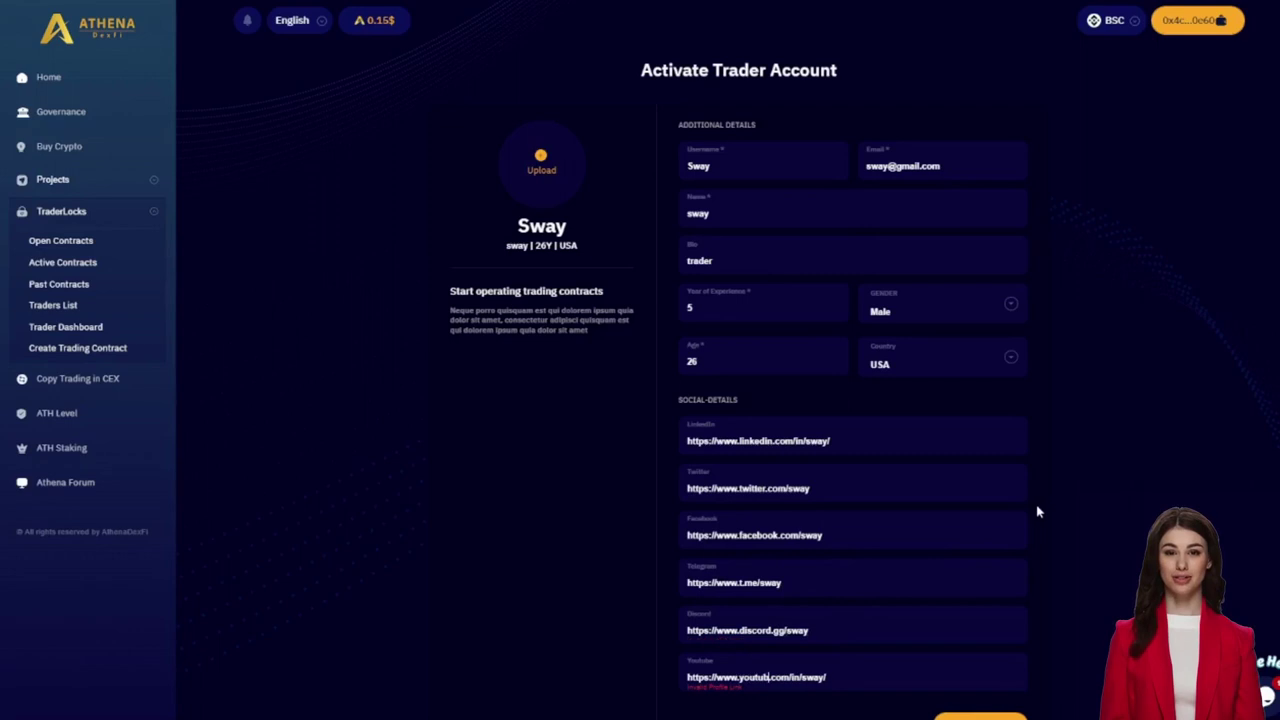
{"action": "left_click", "coordinate": [806, 677]}
{"action": "key", "text": "BackSpace"}
{"action": "key", "text": "BackSpace"}
{"action": "key", "text": "BackSpace"}
{"action": "left_click", "coordinate": [888, 667]}
{"action": "key", "text": "BackSpace"}
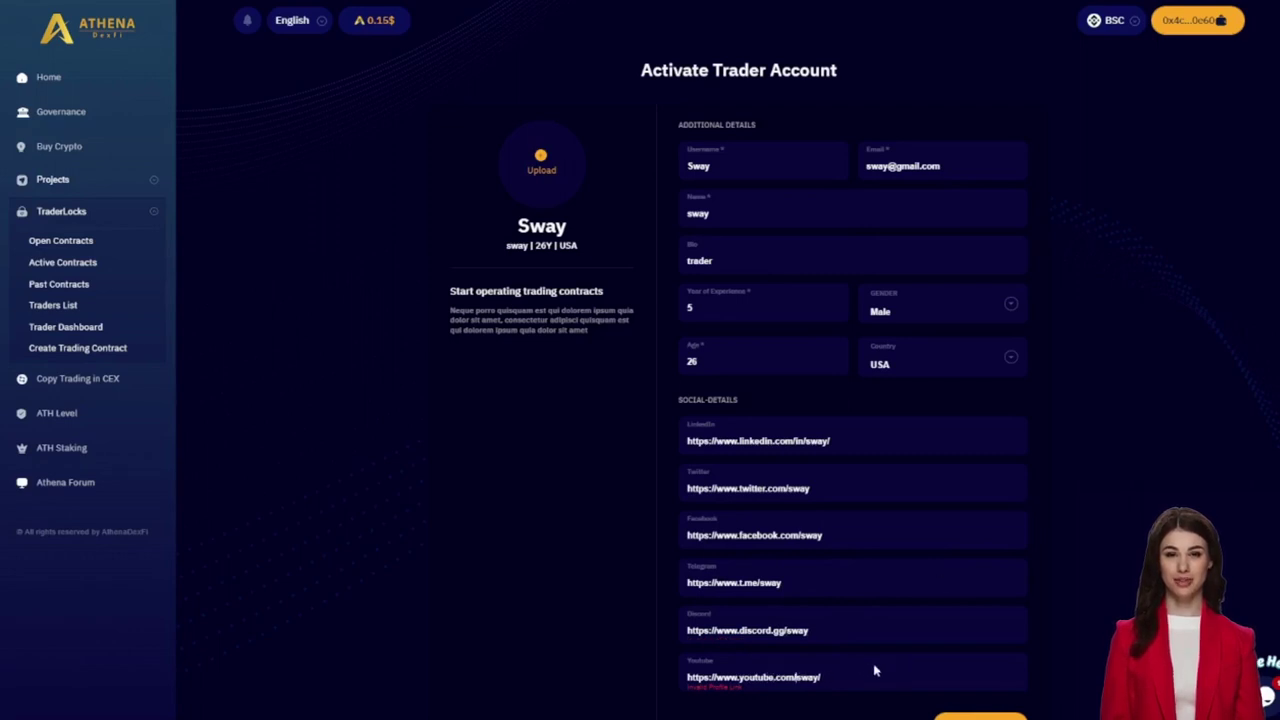
{"action": "scroll", "coordinate": [1050, 601], "scroll_direction": "down", "scroll_amount": 1}
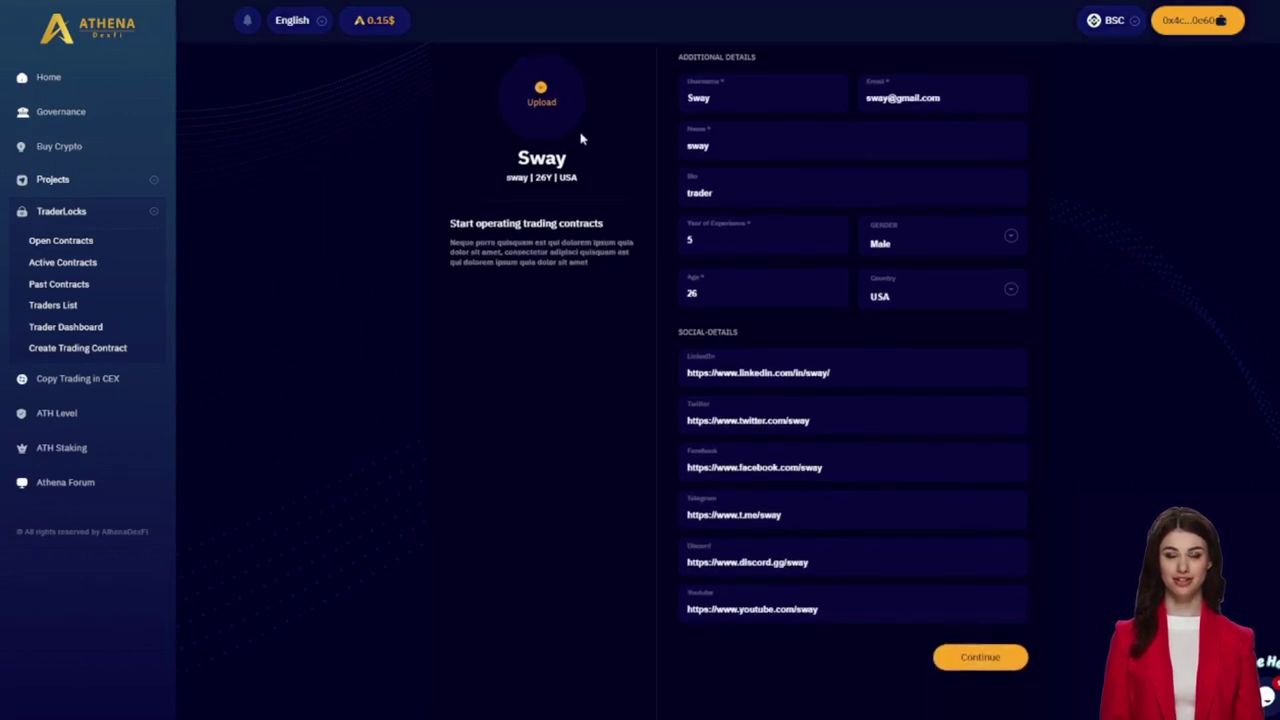
Submit the trader profile with its avatar and sign the MetaMask request to save it.
{"action": "scroll", "coordinate": [757, 347], "scroll_direction": "up", "scroll_amount": 1}
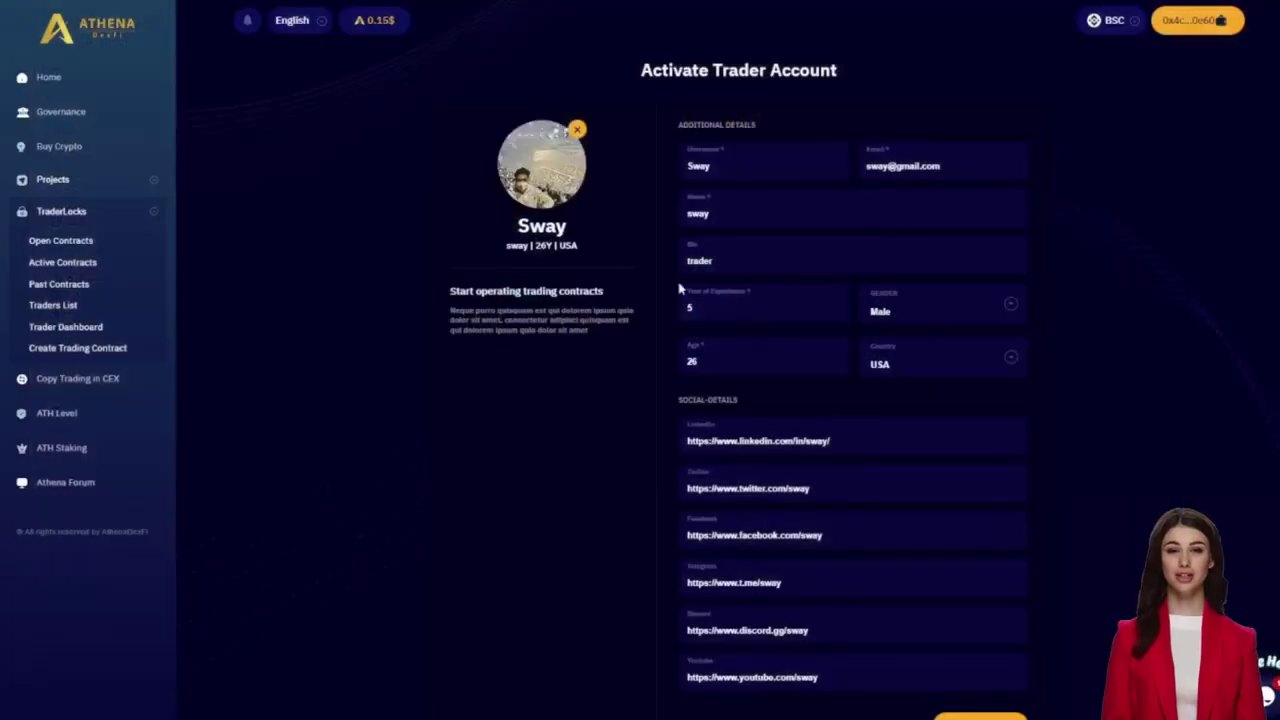
{"action": "scroll", "coordinate": [1049, 529], "scroll_direction": "down", "scroll_amount": 1}
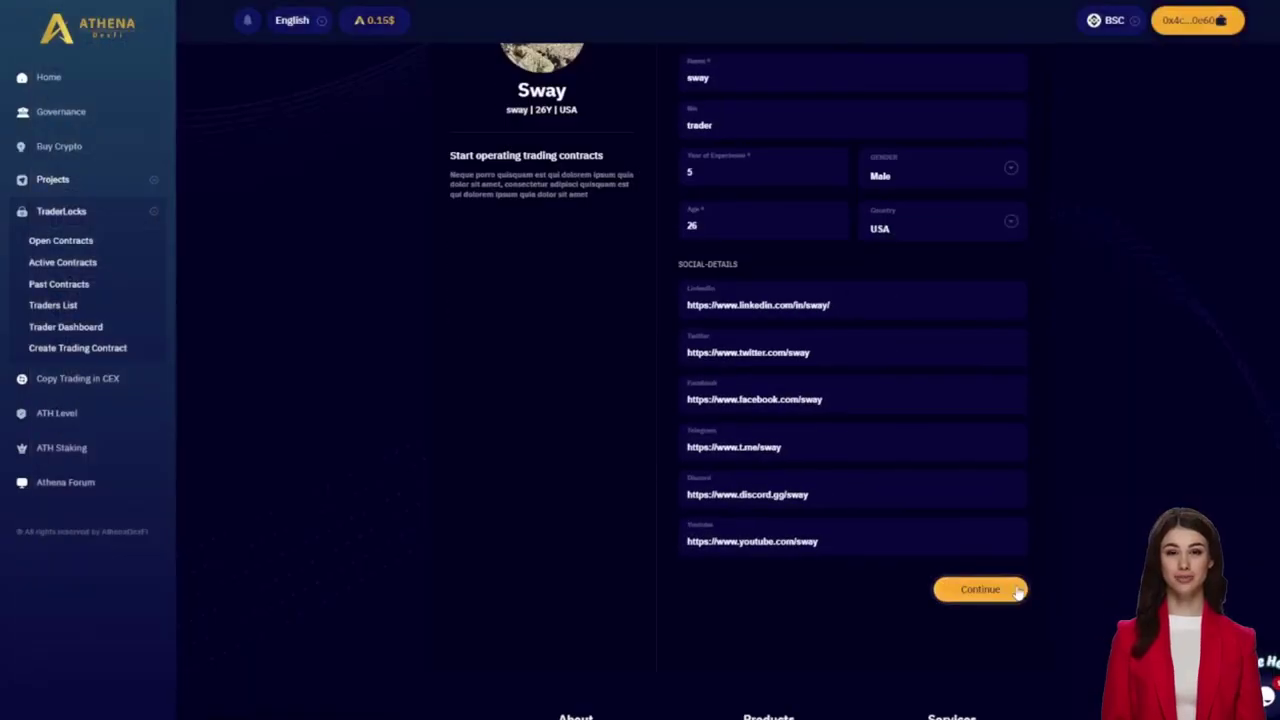
{"action": "scroll", "coordinate": [1017, 515], "scroll_direction": "up", "scroll_amount": 1}
{"action": "scroll", "coordinate": [1013, 509], "scroll_direction": "down", "scroll_amount": 1}
{"action": "left_click", "coordinate": [980, 657]}
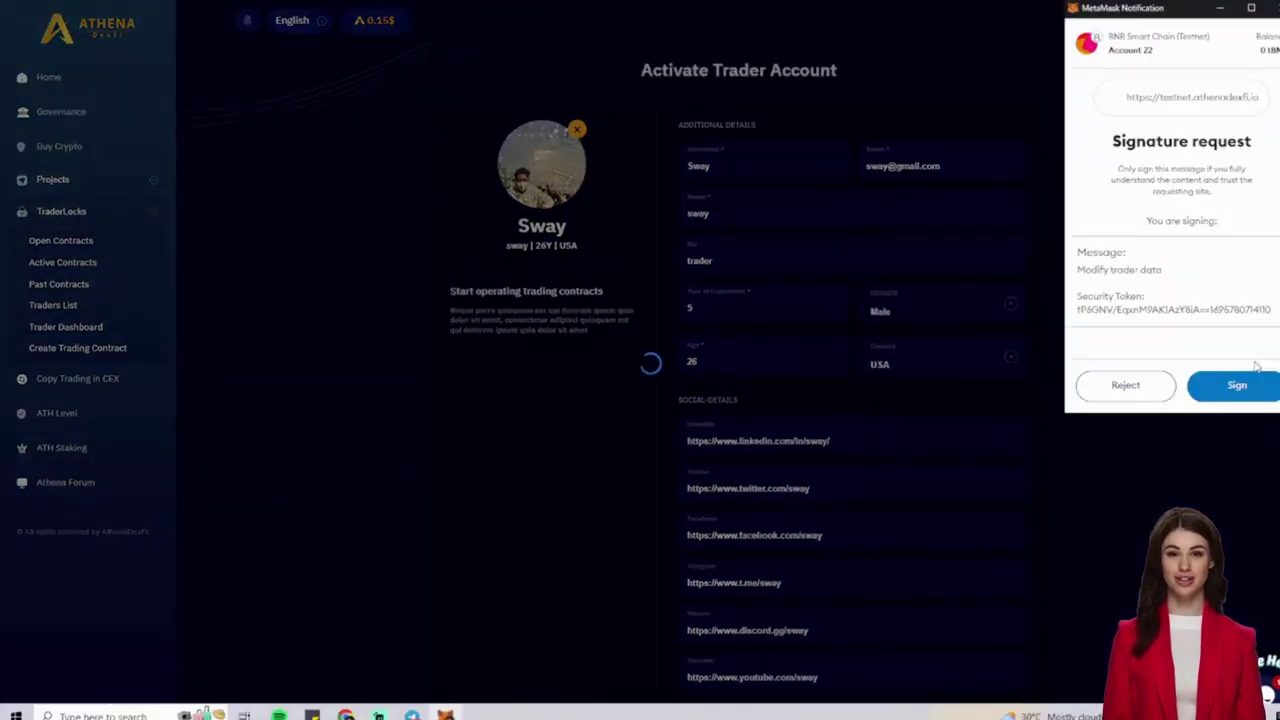
{"action": "left_click", "coordinate": [1220, 388]}
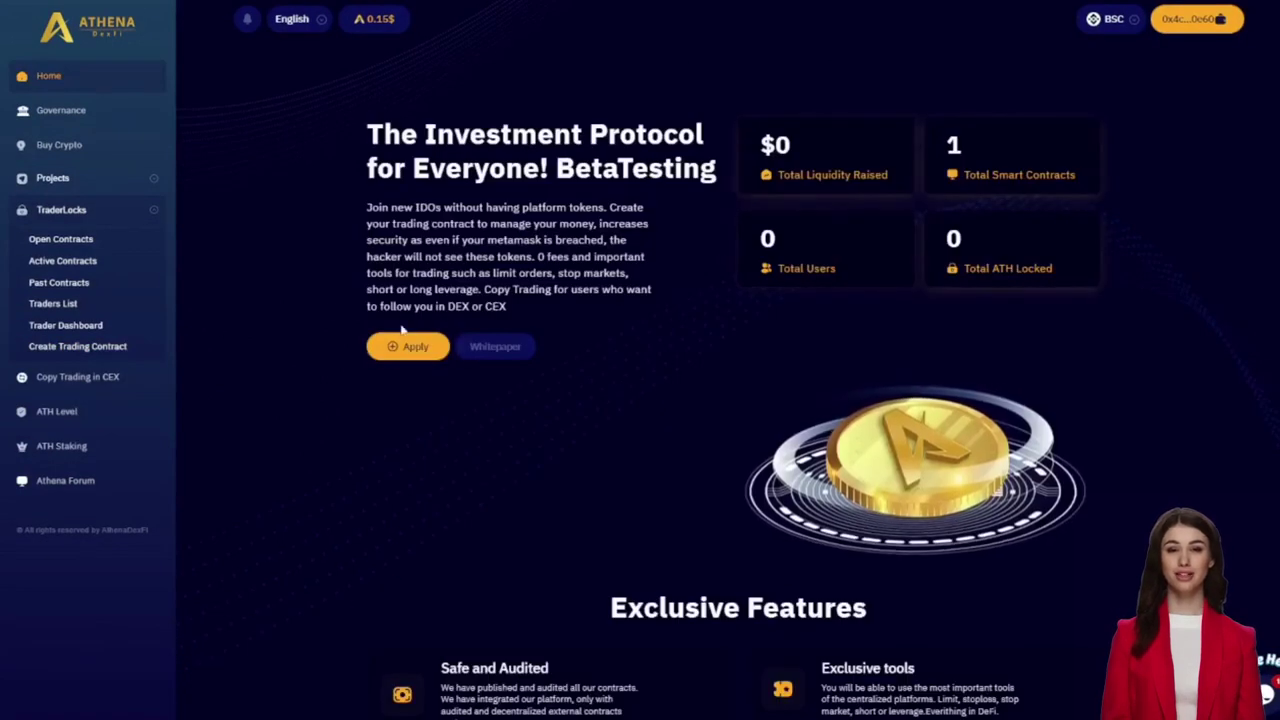
Browse the Upcoming, Active and Past Projects lists, then begin a new trader contract.
{"action": "left_click", "coordinate": [153, 214]}
{"action": "left_click", "coordinate": [153, 214]}
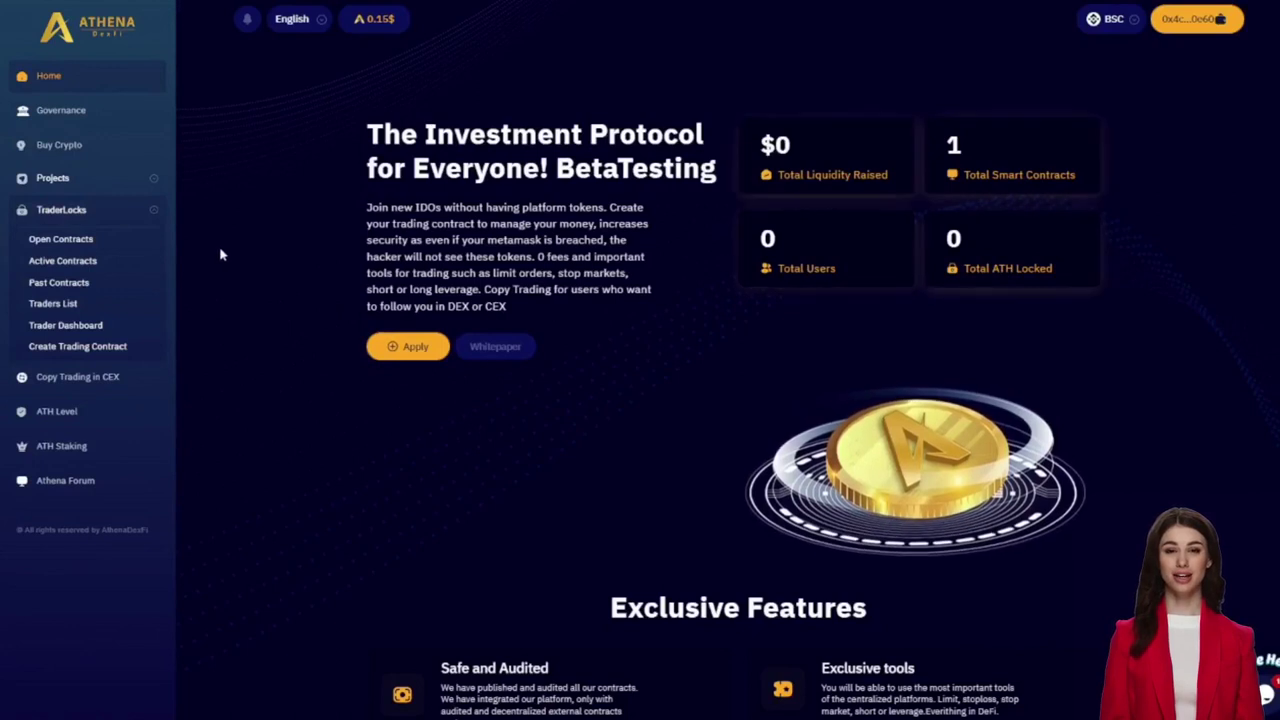
{"action": "left_click", "coordinate": [60, 178]}
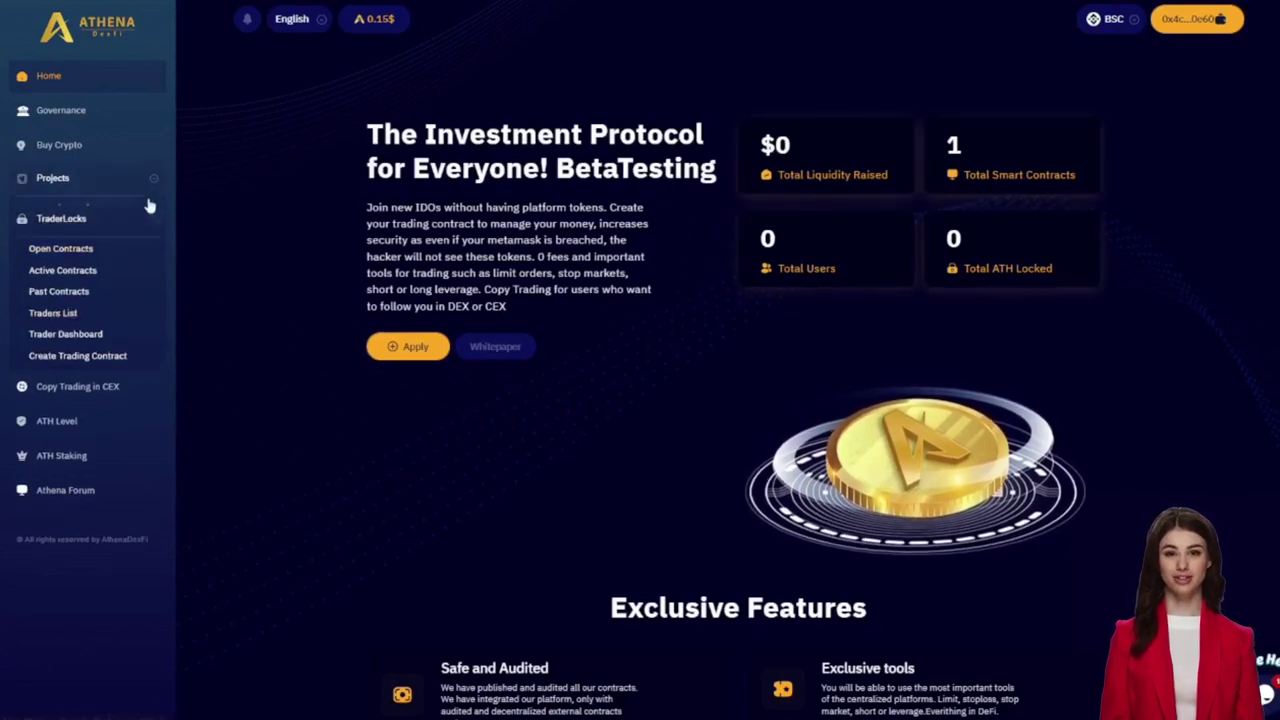
{"action": "left_click", "coordinate": [97, 218]}
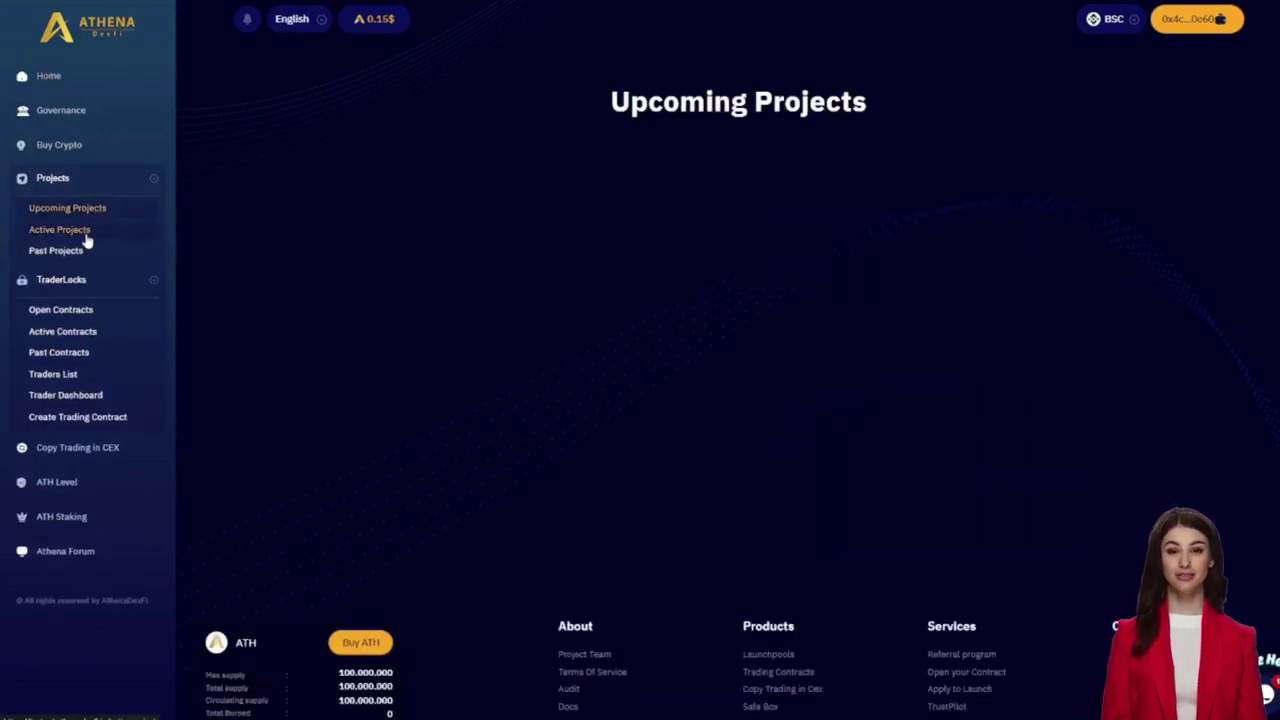
{"action": "left_click", "coordinate": [86, 236]}
{"action": "left_click", "coordinate": [84, 253]}
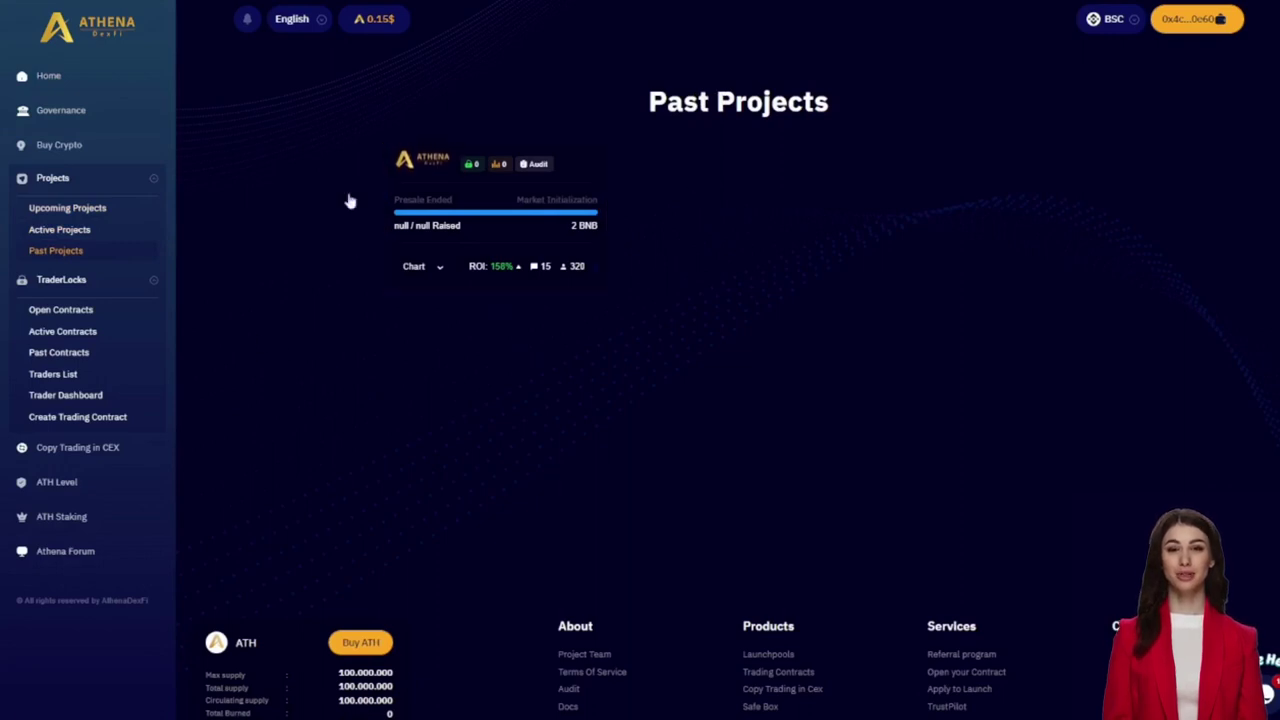
{"action": "left_click", "coordinate": [101, 420]}
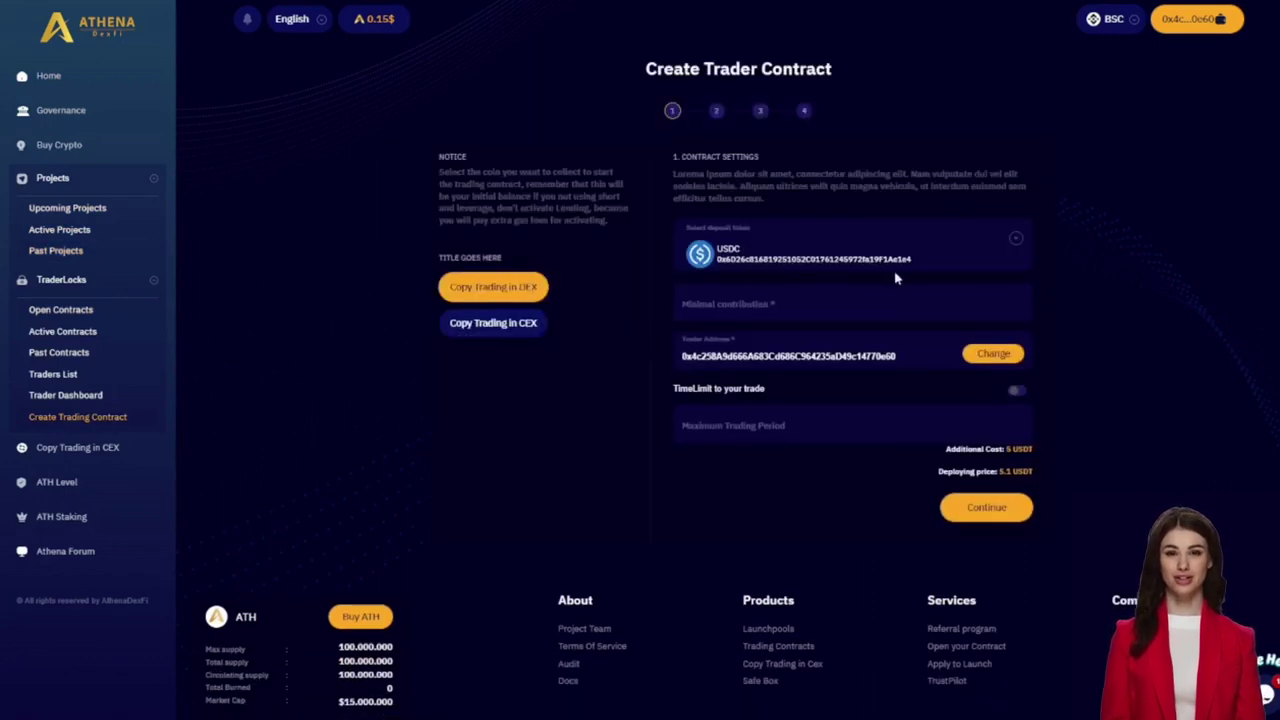
Set USDT as deposit token, 10 as minimum contribution, and enable the trading time limit.
{"action": "left_click", "coordinate": [985, 249]}
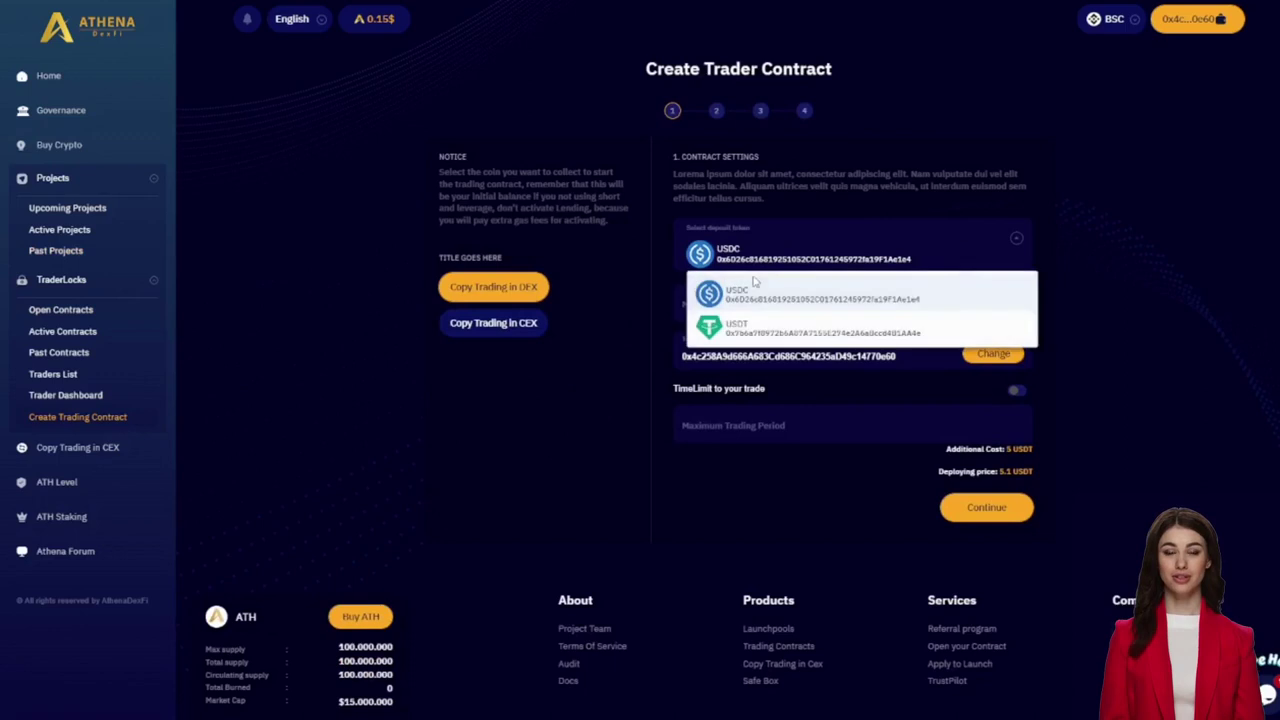
{"action": "left_click", "coordinate": [805, 327]}
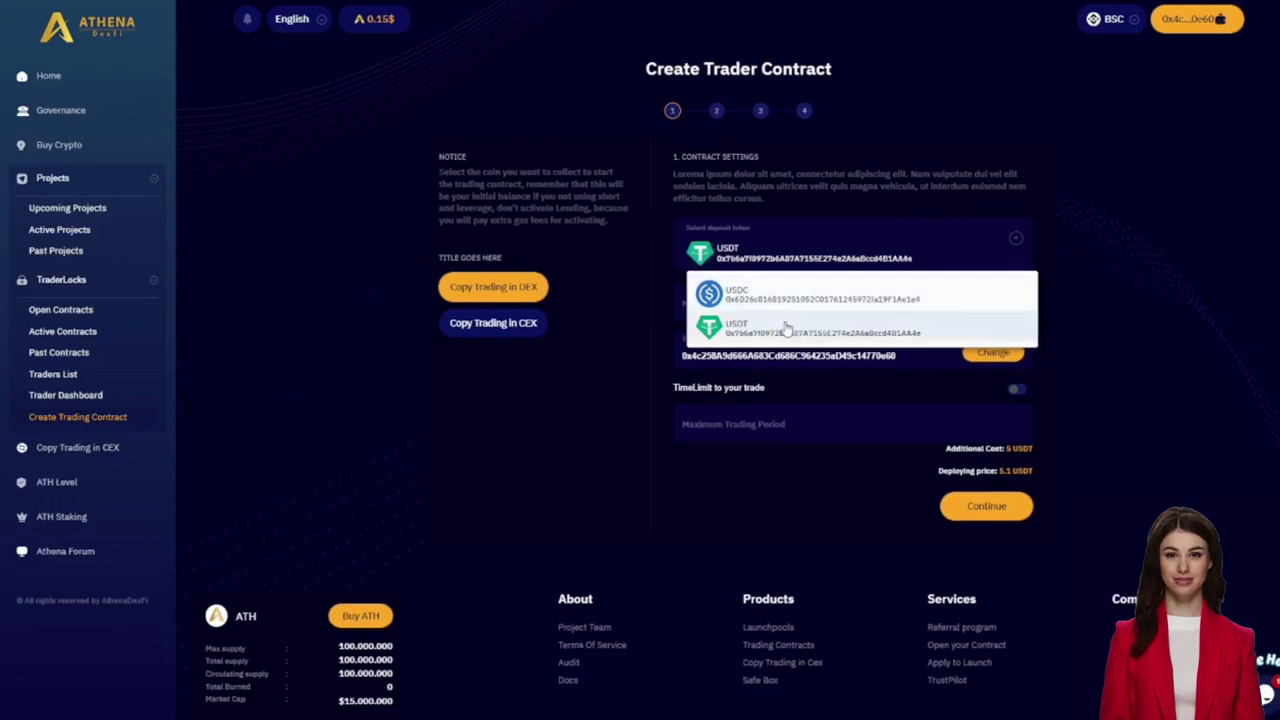
{"action": "left_click", "coordinate": [855, 258]}
{"action": "left_click", "coordinate": [1064, 234]}
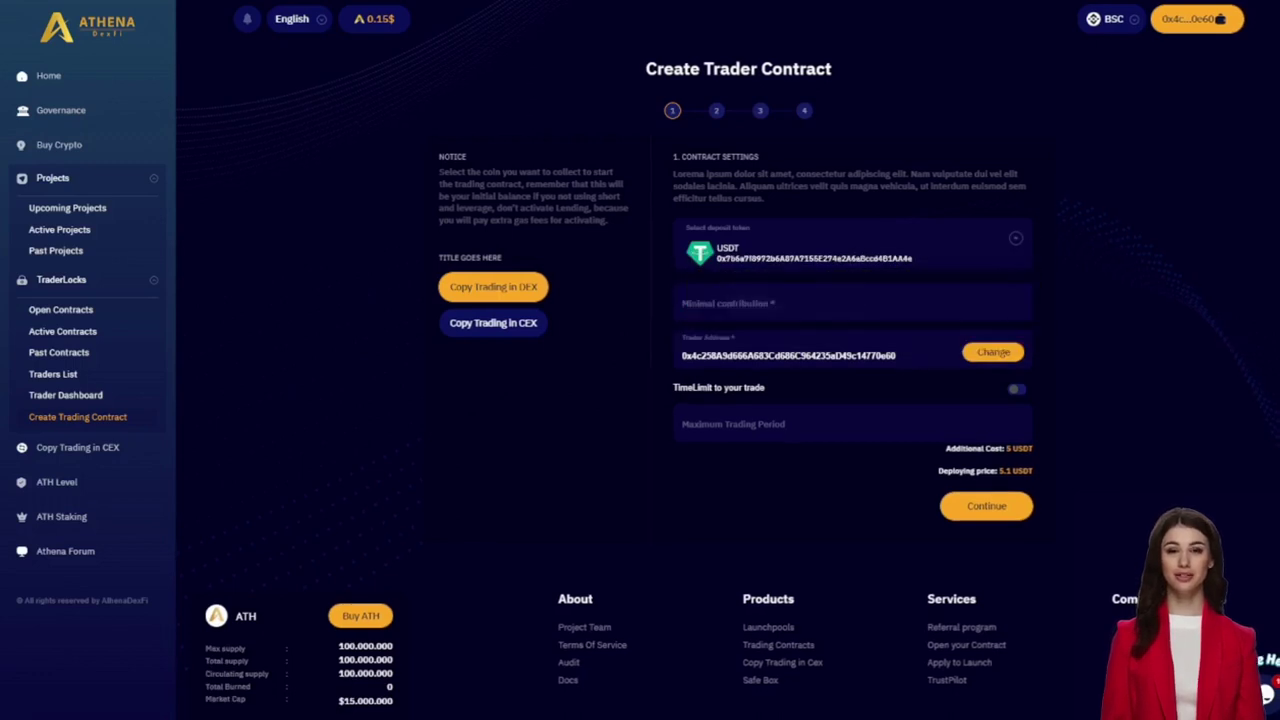
{"action": "left_click", "coordinate": [855, 303]}
{"action": "type", "text": "10"}
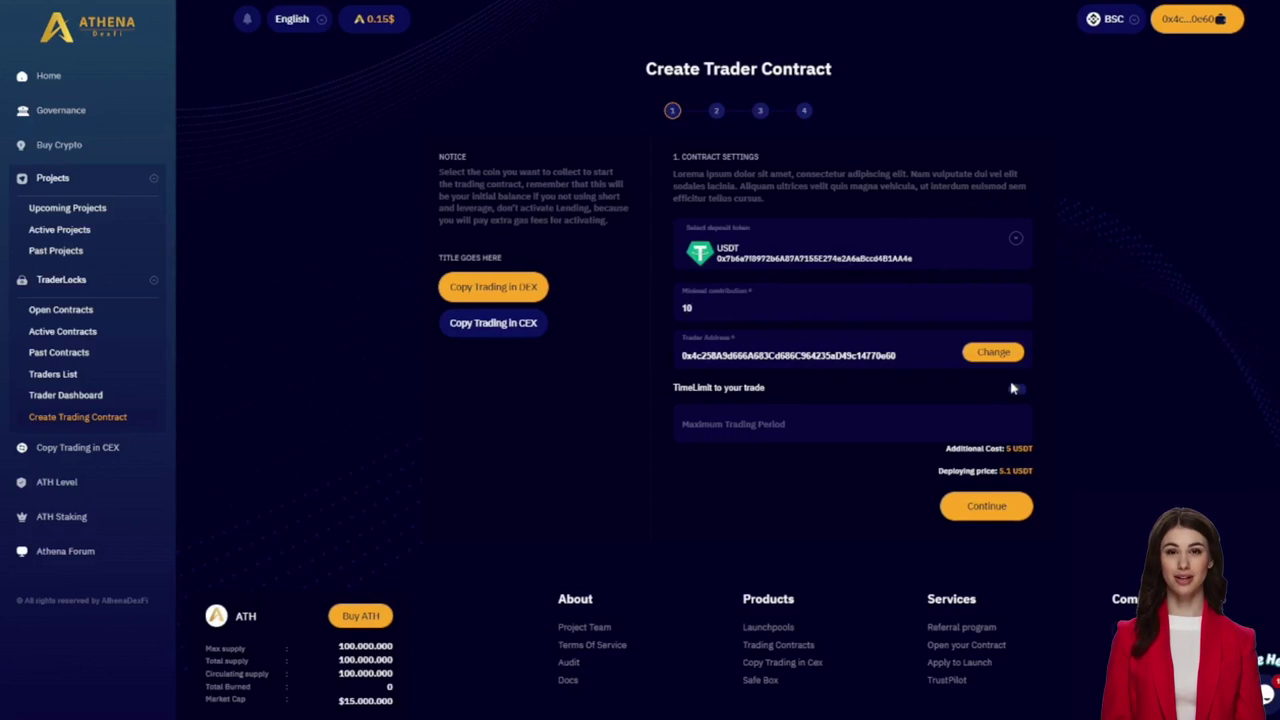
{"action": "left_click", "coordinate": [1015, 389]}
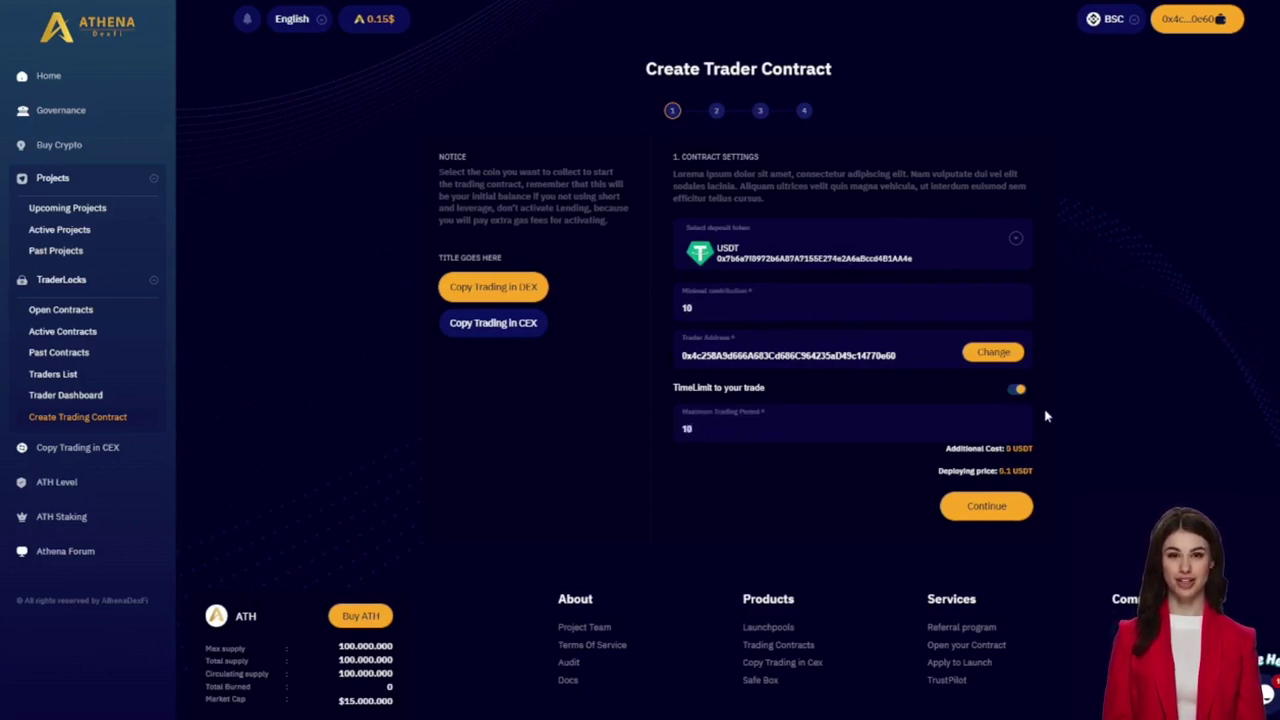
{"action": "left_click", "coordinate": [1018, 392]}
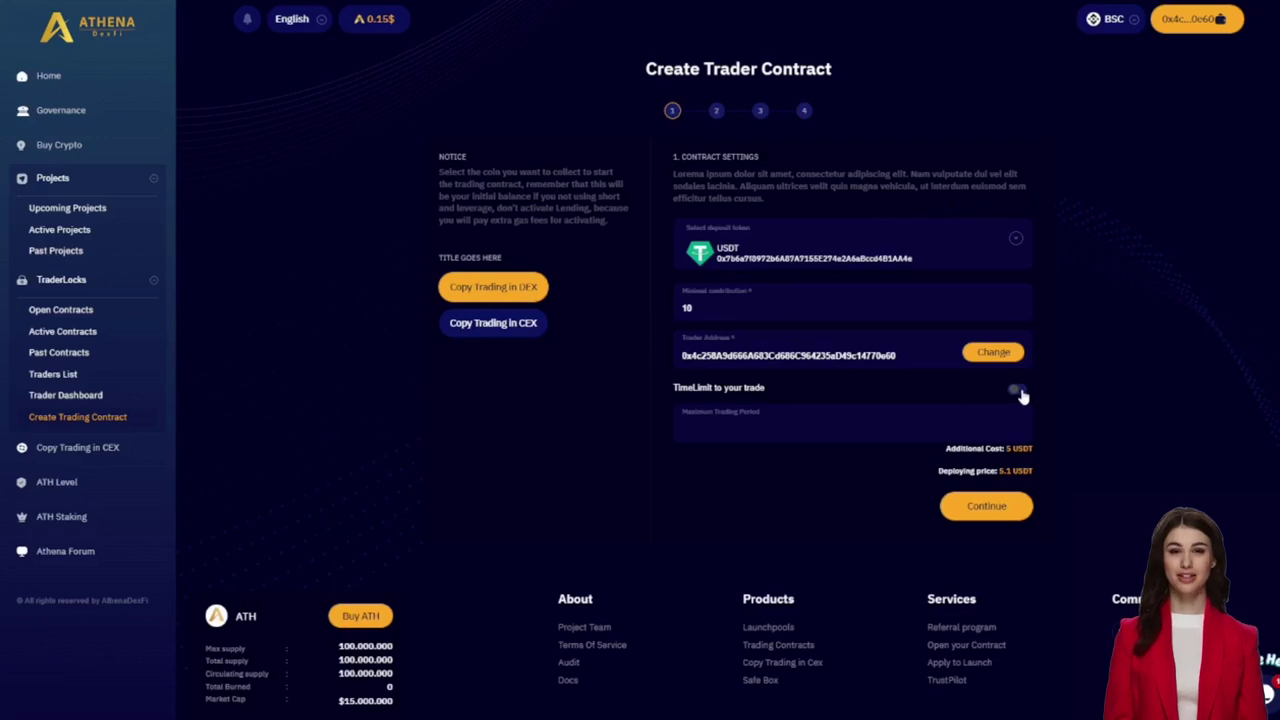
{"action": "left_click", "coordinate": [1018, 391]}
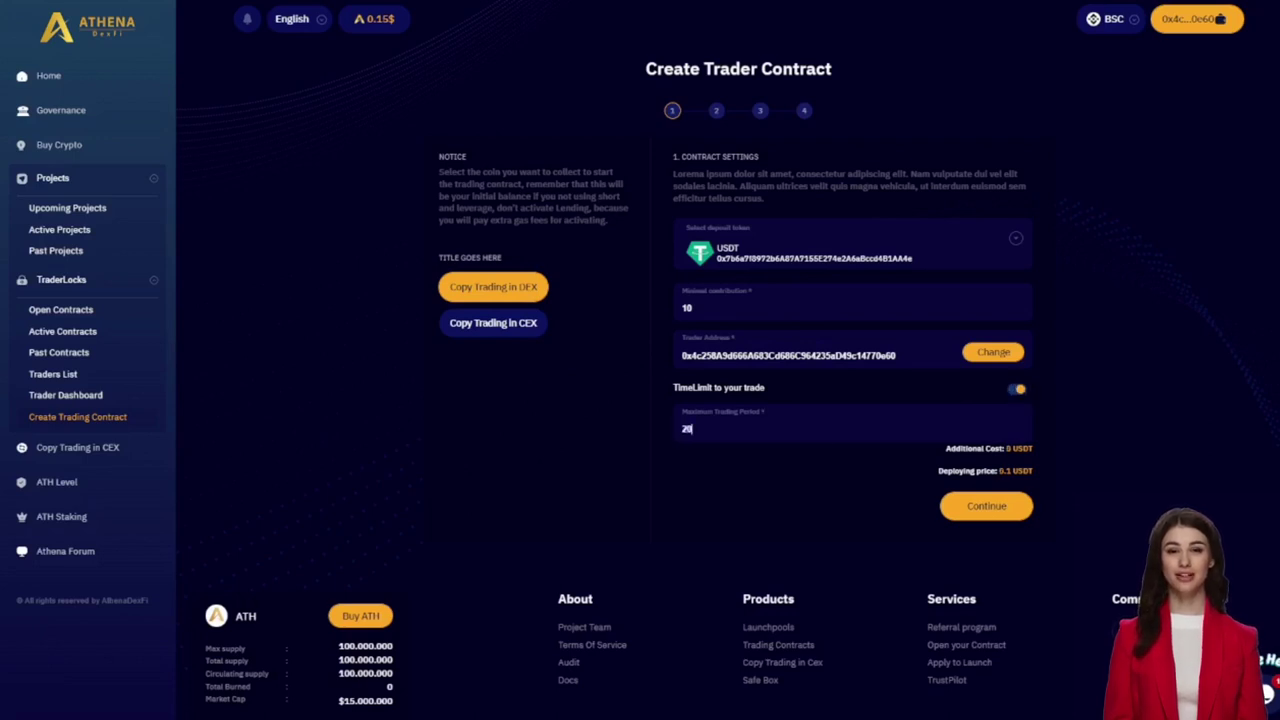
Enable specific trading tokens and select USDC and USDT.
{"action": "left_click", "coordinate": [979, 510]}
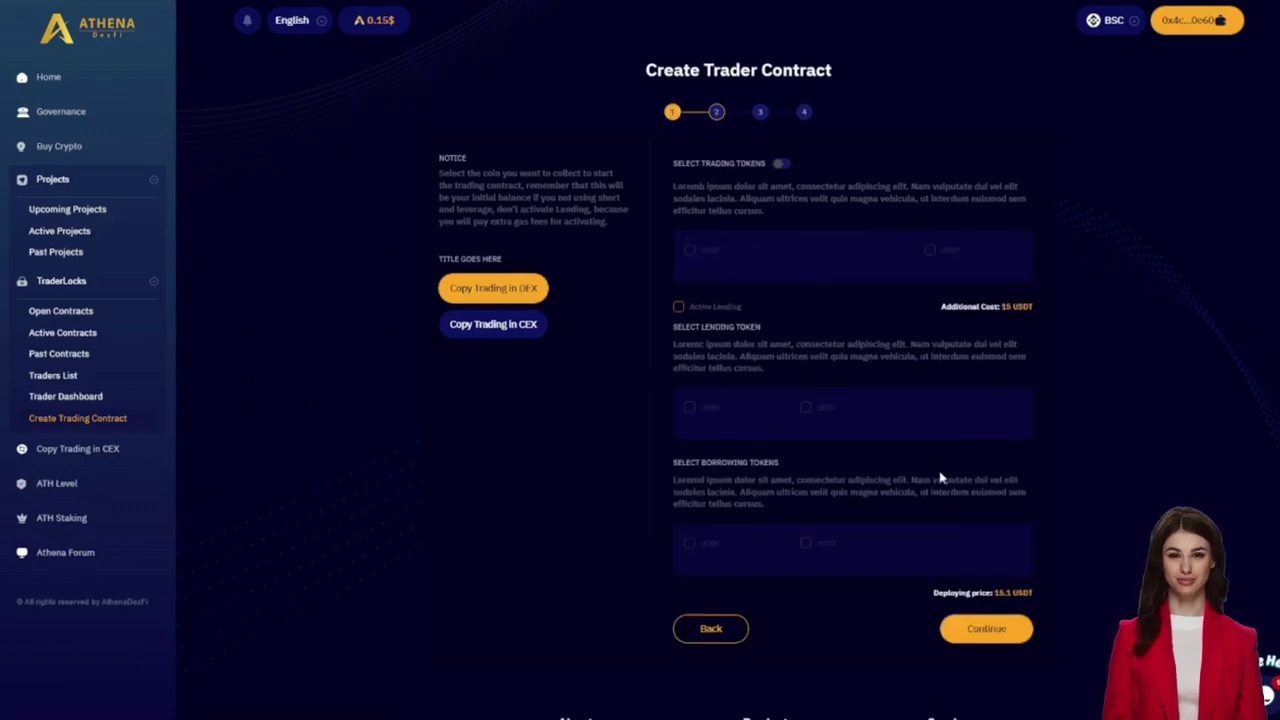
{"action": "left_click", "coordinate": [780, 163]}
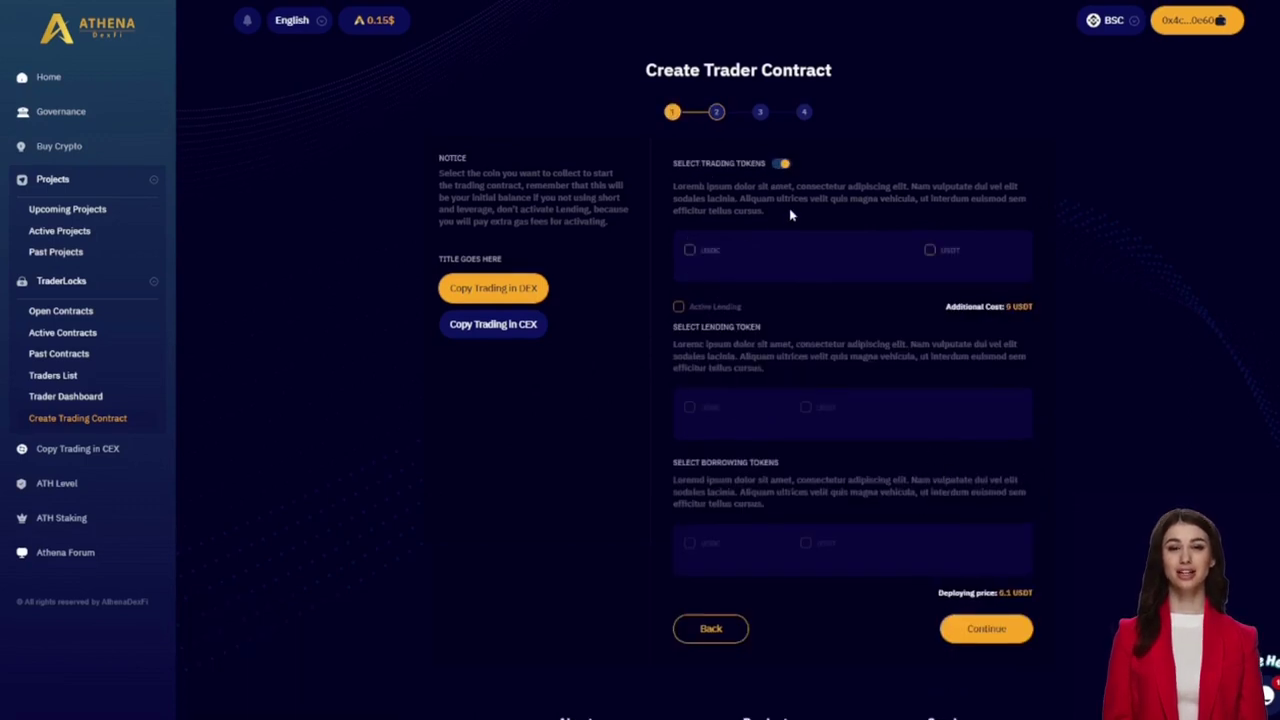
{"action": "left_click", "coordinate": [692, 252]}
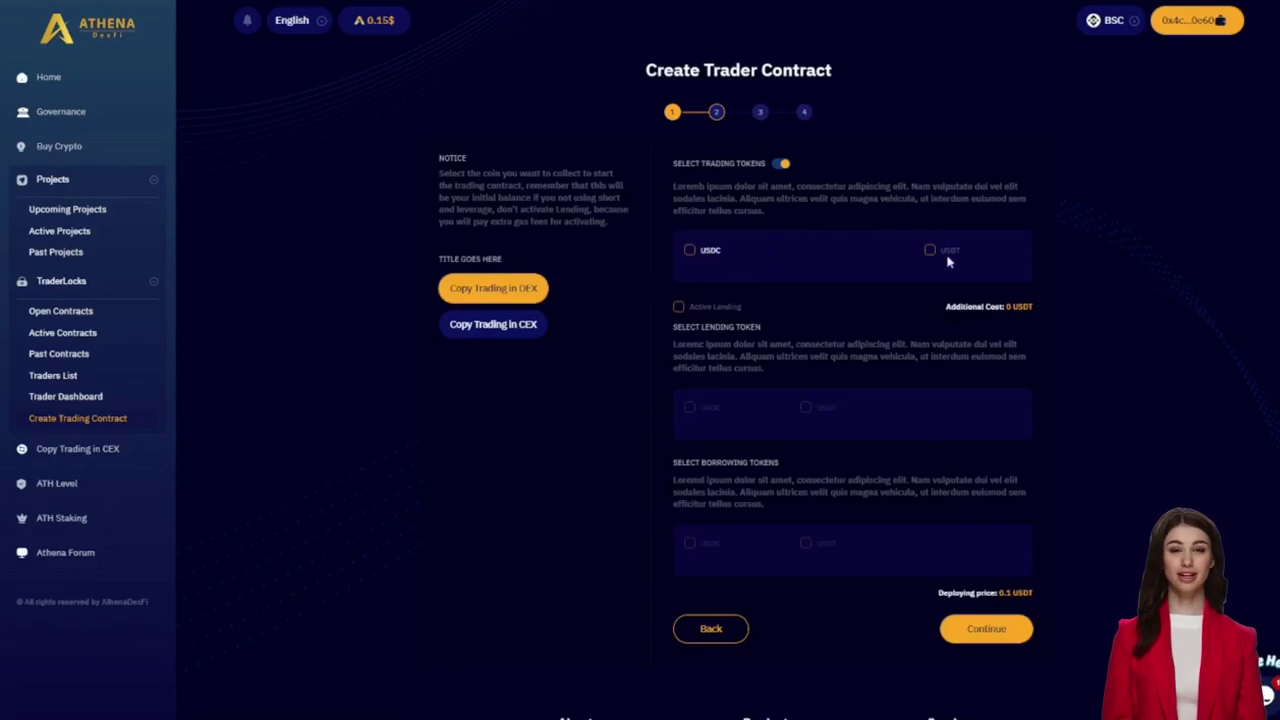
{"action": "left_click", "coordinate": [940, 254]}
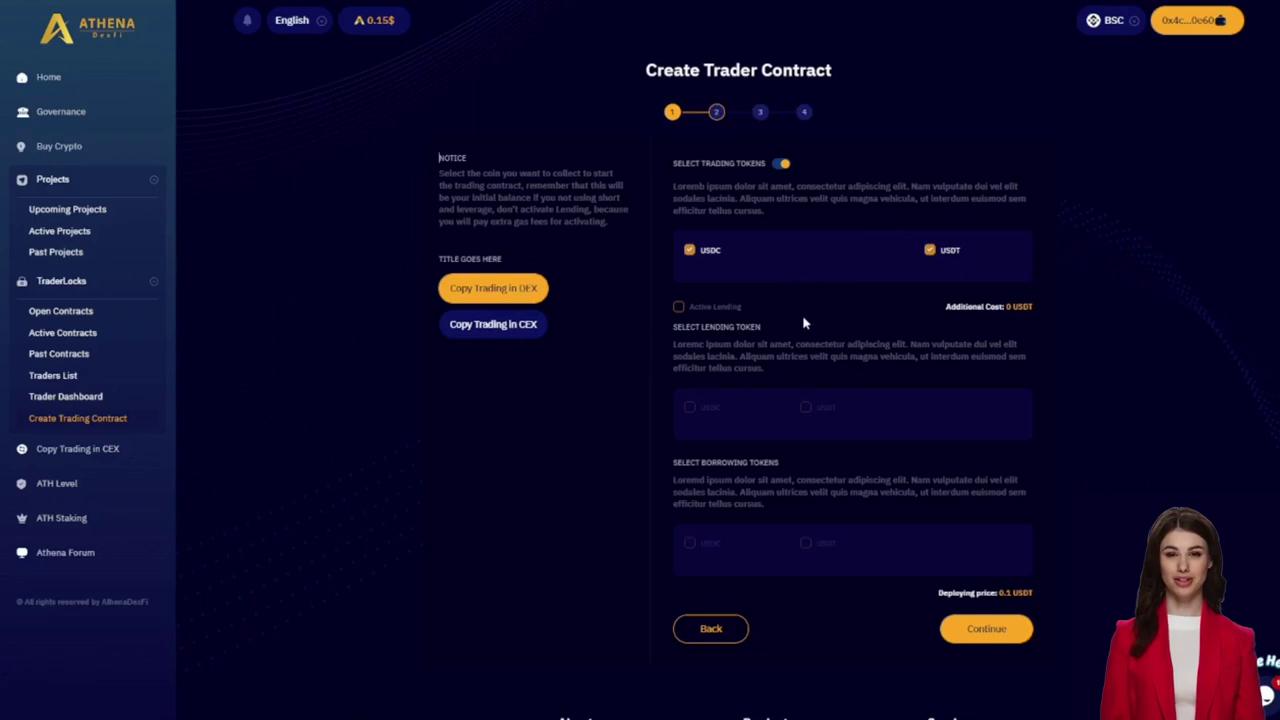
Activate lending with USDC and USDT as the lending and borrowing tokens.
{"action": "left_click", "coordinate": [737, 312]}
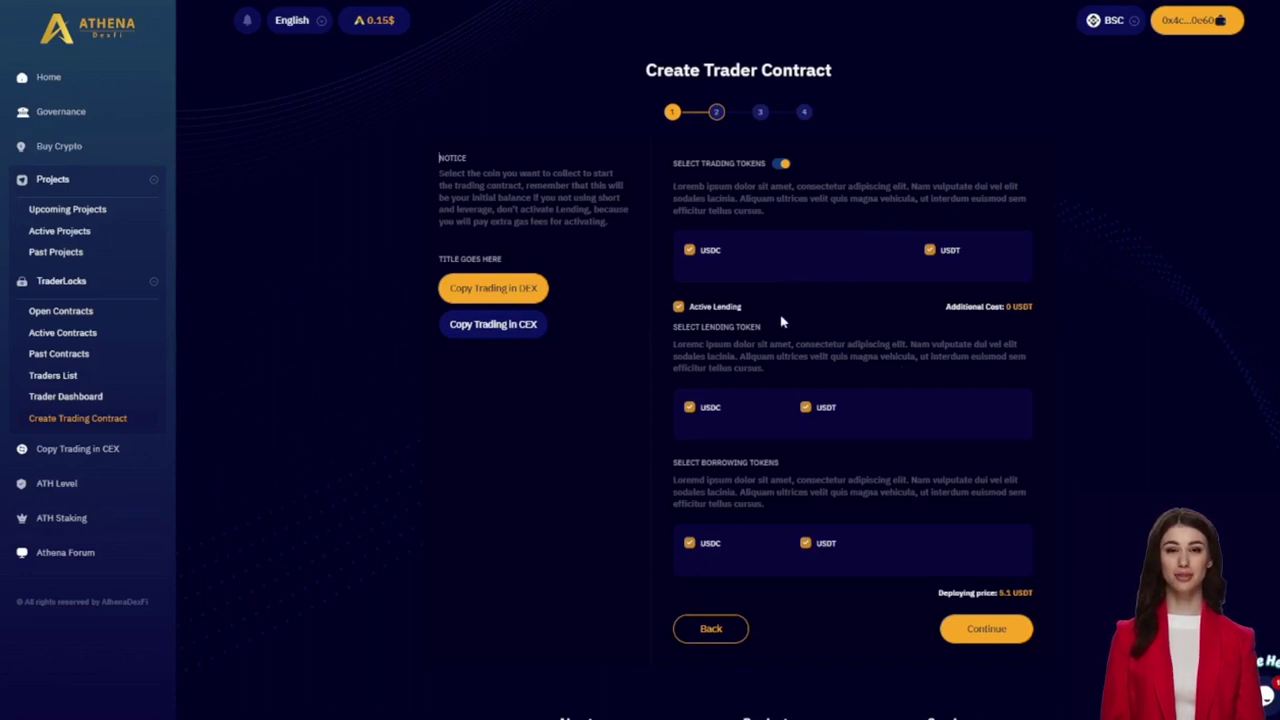
{"action": "left_click", "coordinate": [740, 318]}
{"action": "left_click", "coordinate": [738, 322]}
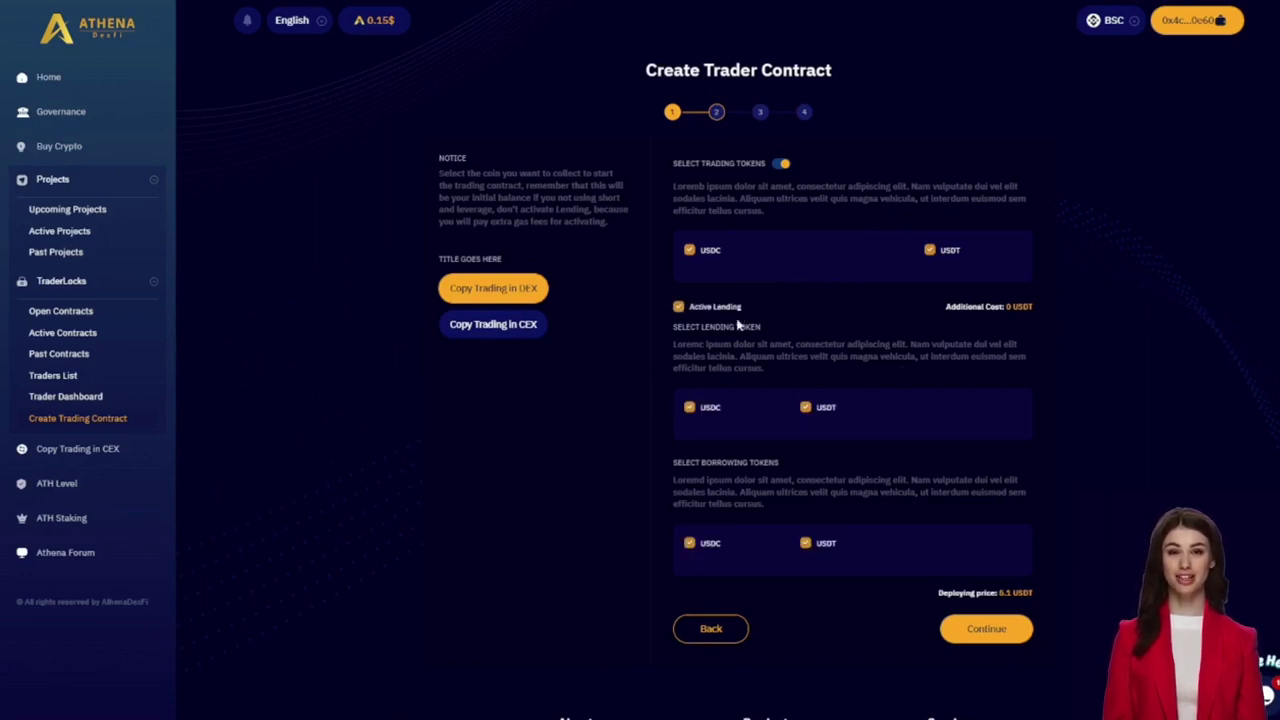
{"action": "left_click", "coordinate": [711, 409]}
{"action": "left_click", "coordinate": [826, 409]}
{"action": "left_click", "coordinate": [715, 410]}
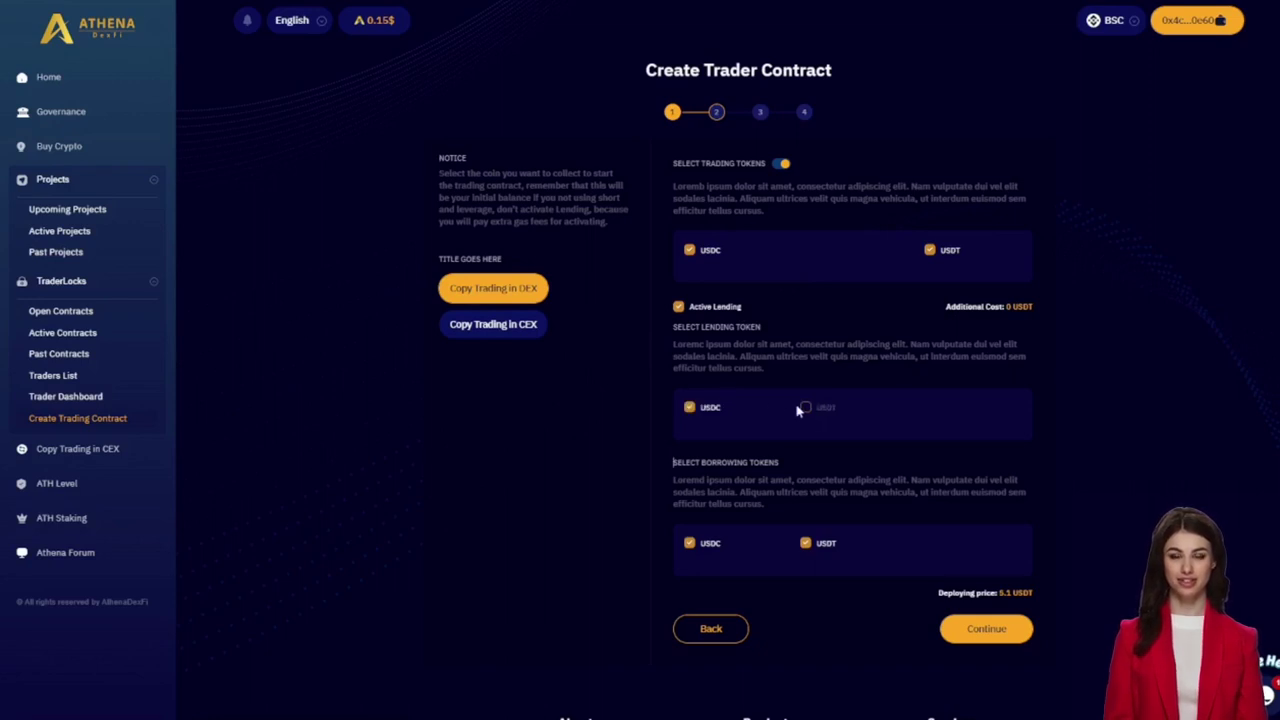
{"action": "left_click", "coordinate": [805, 409]}
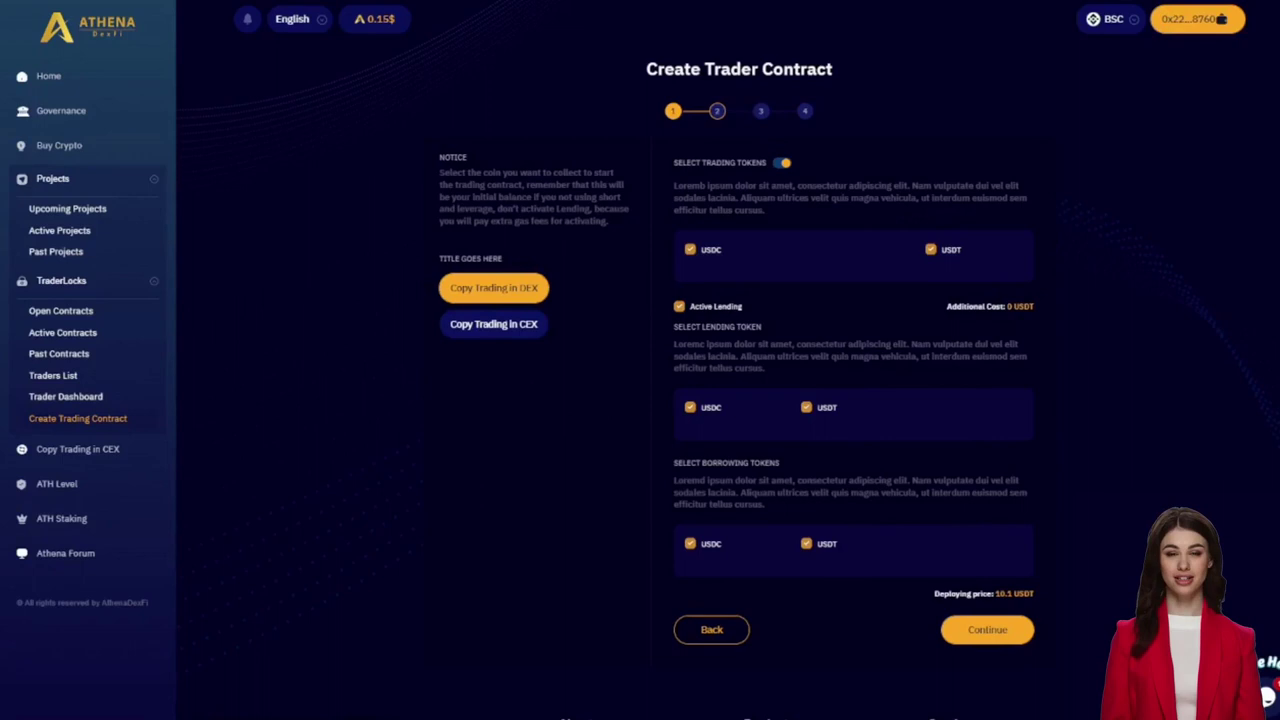
Promote the contract on the homepage, Active Contract and Open Contracts pages for 1 day each.
{"action": "left_click", "coordinate": [982, 628]}
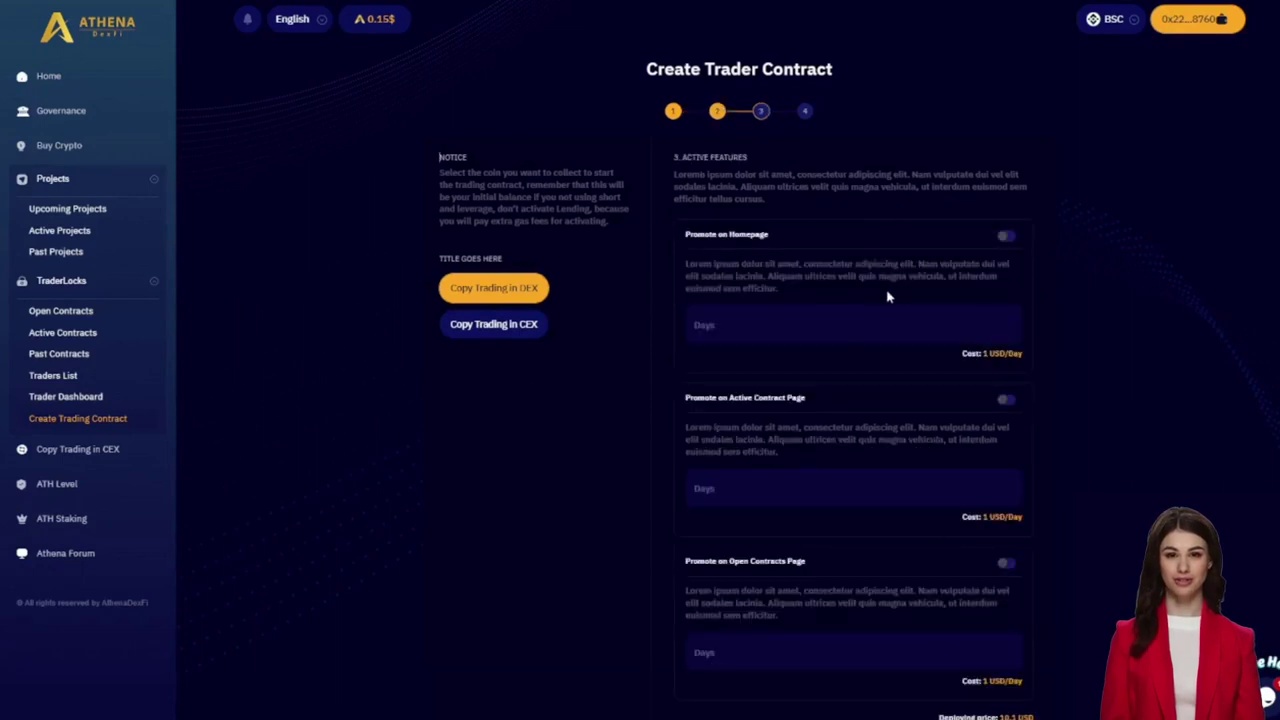
{"action": "left_click", "coordinate": [1005, 237]}
{"action": "left_click", "coordinate": [1005, 400]}
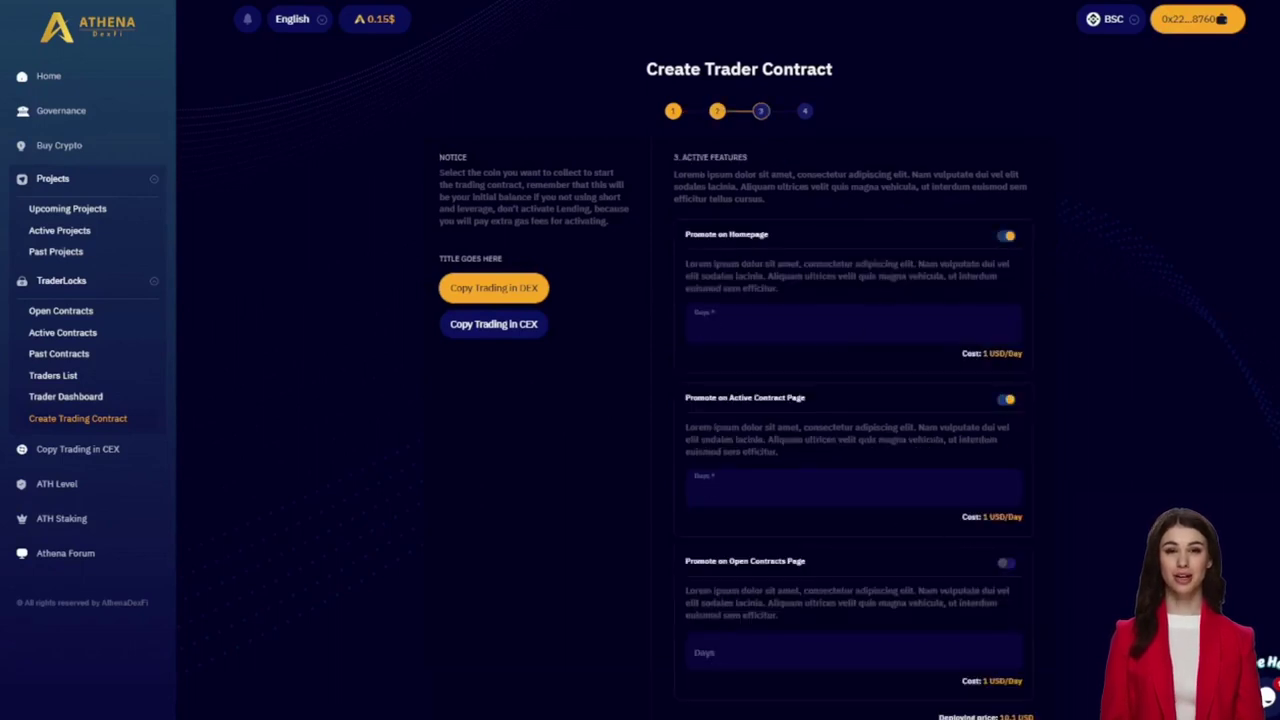
{"action": "left_click", "coordinate": [1005, 564]}
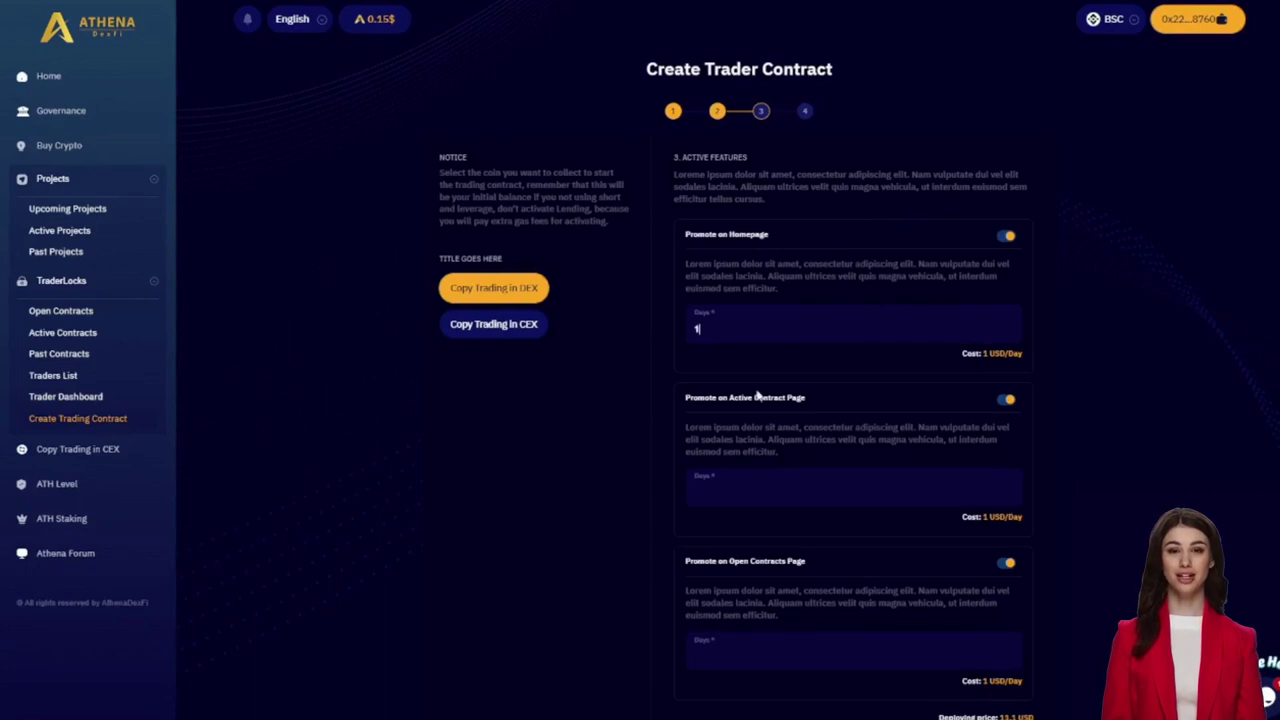
{"action": "type", "text": "2"}
{"action": "scroll", "coordinate": [762, 443], "scroll_direction": "down", "scroll_amount": 2}
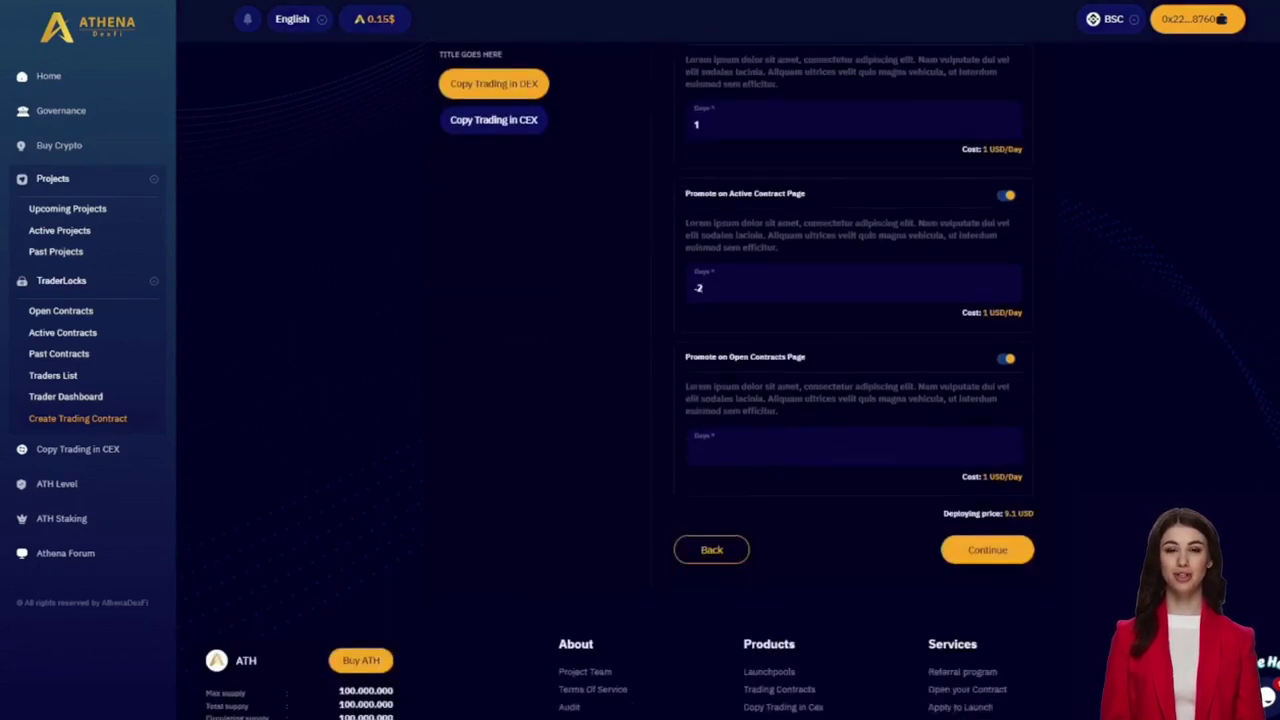
{"action": "scroll", "coordinate": [714, 380], "scroll_direction": "up", "scroll_amount": 4}
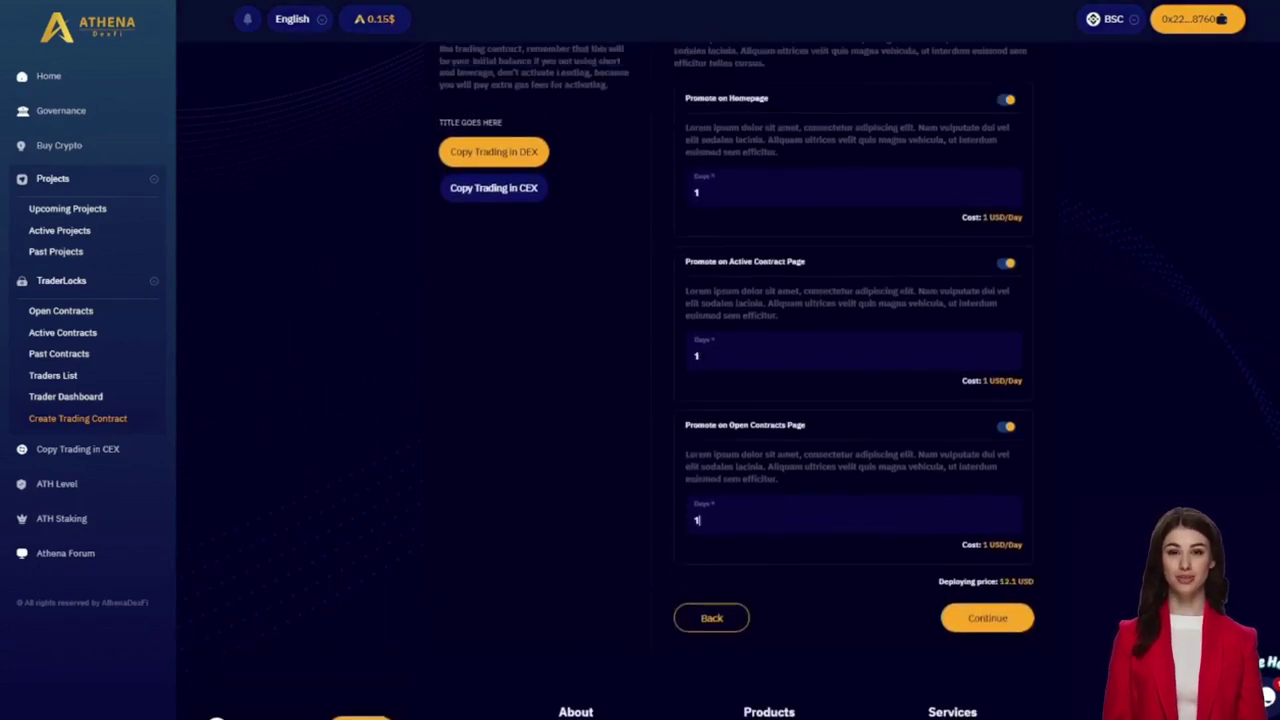
{"action": "left_click", "coordinate": [985, 612]}
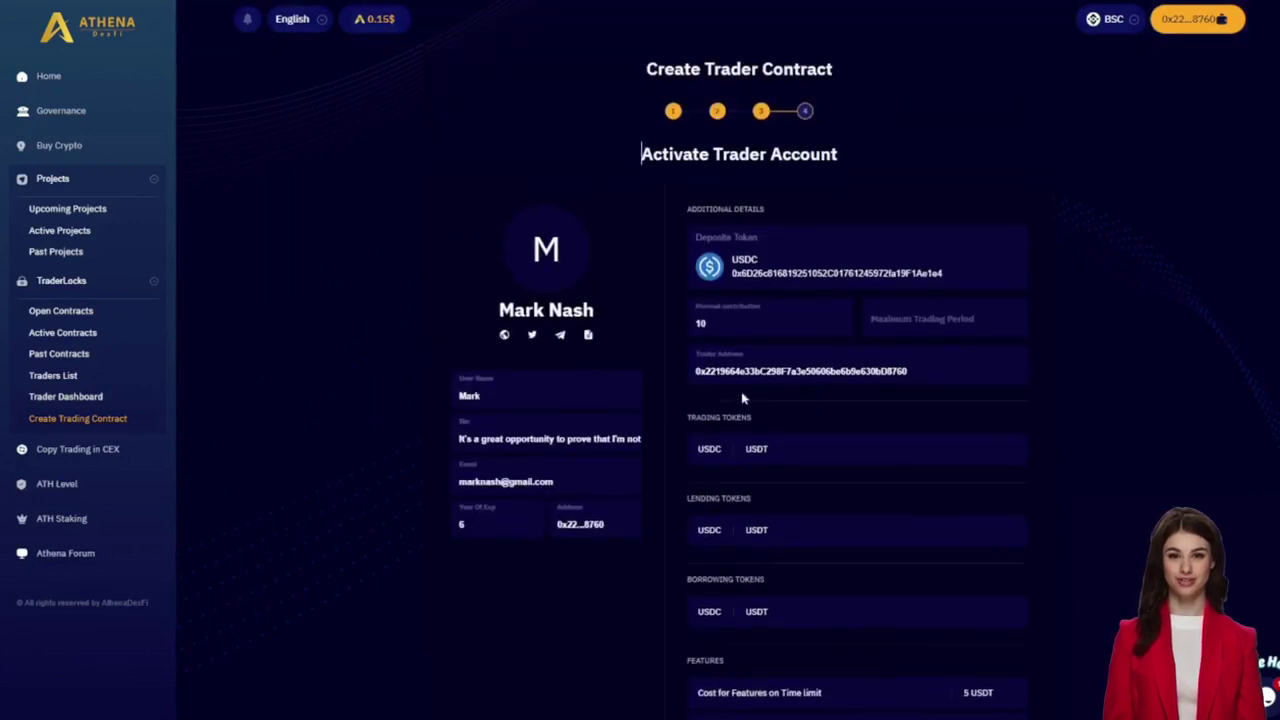
Finish and deploy the trader contract at the 13.1 USD deploying price.
{"action": "scroll", "coordinate": [900, 251], "scroll_direction": "down", "scroll_amount": 2}
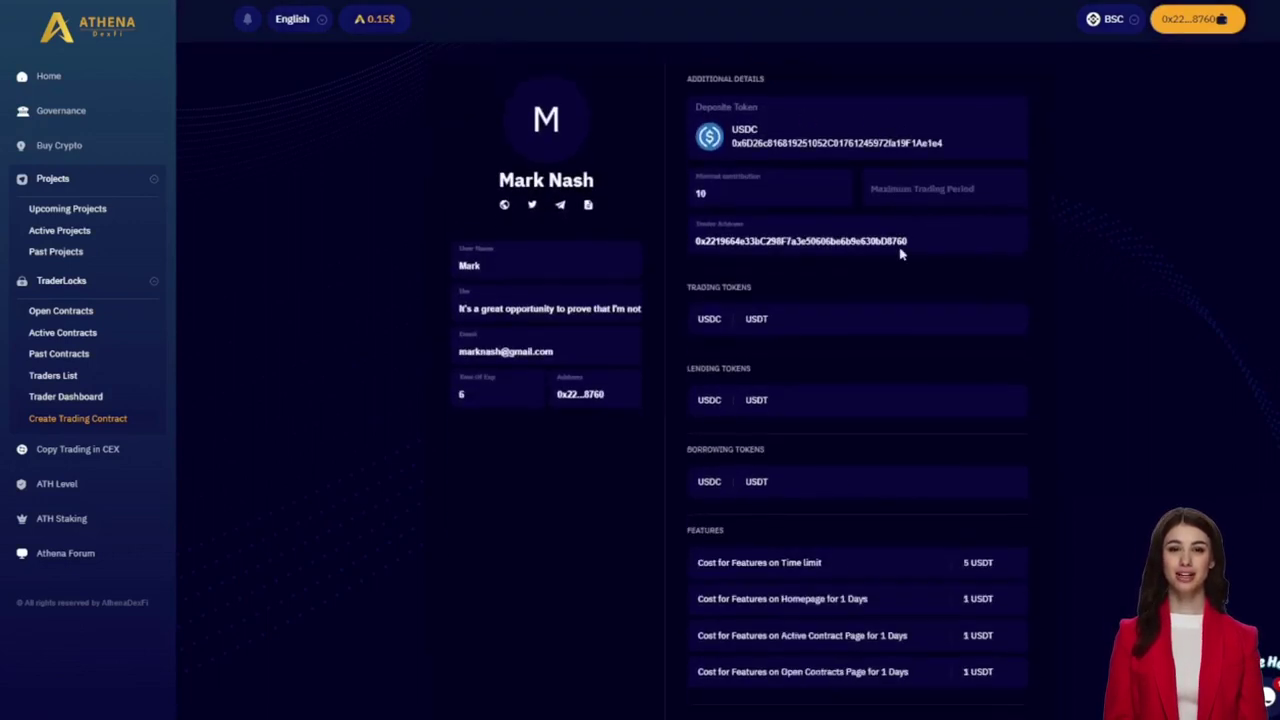
{"action": "left_click", "coordinate": [986, 660]}
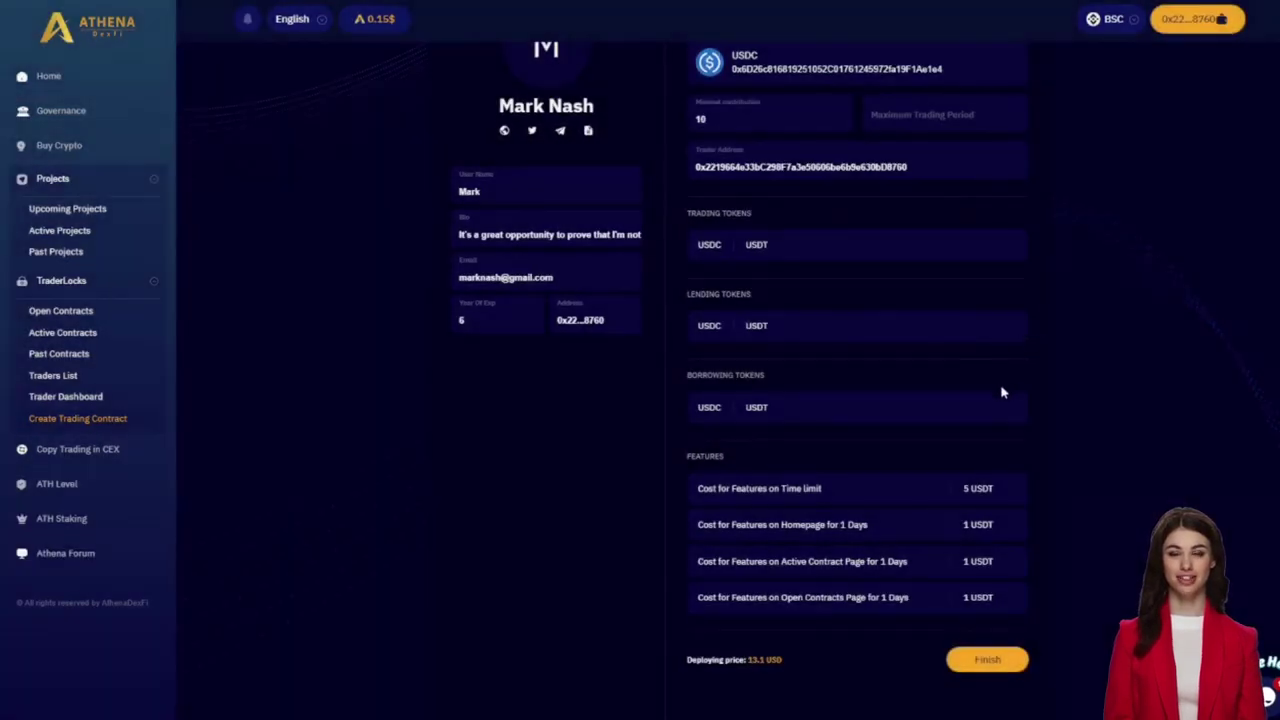
{"action": "scroll", "coordinate": [985, 340], "scroll_direction": "up", "scroll_amount": 2}
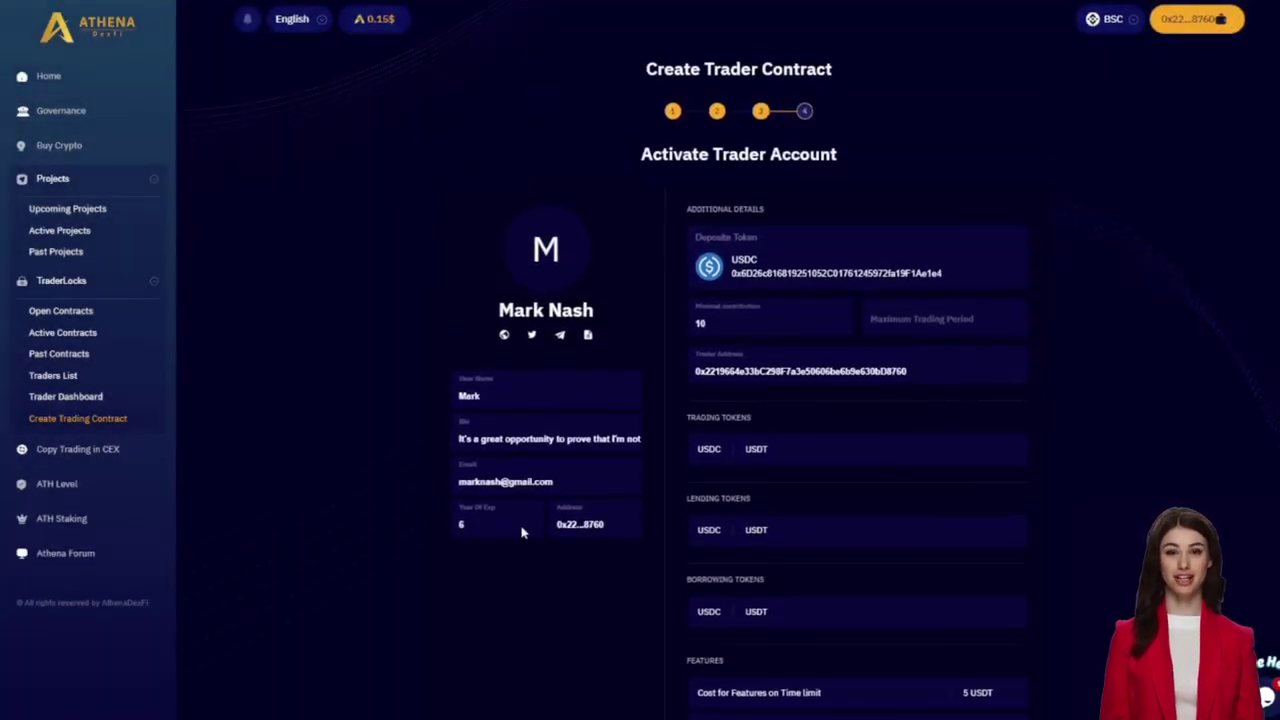
Open the bottom-left contract's detail page from the Open Contracts list.
{"action": "left_click", "coordinate": [62, 311]}
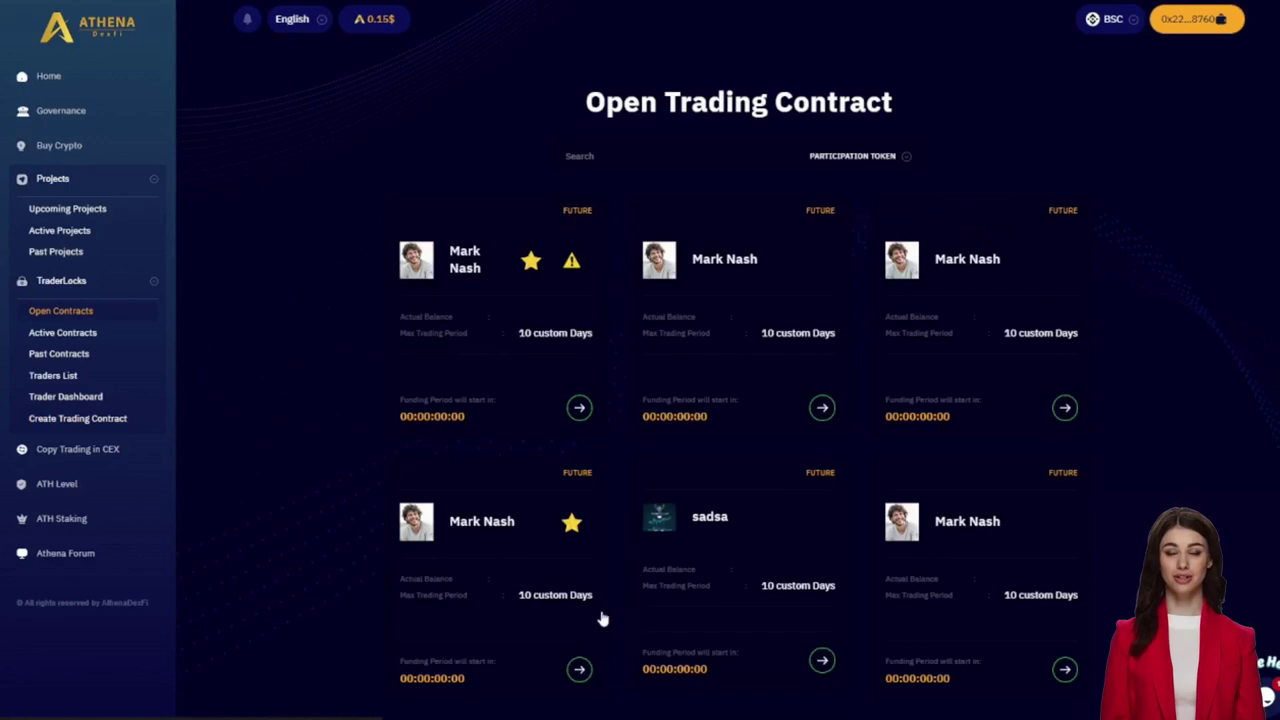
{"action": "left_click", "coordinate": [580, 670]}
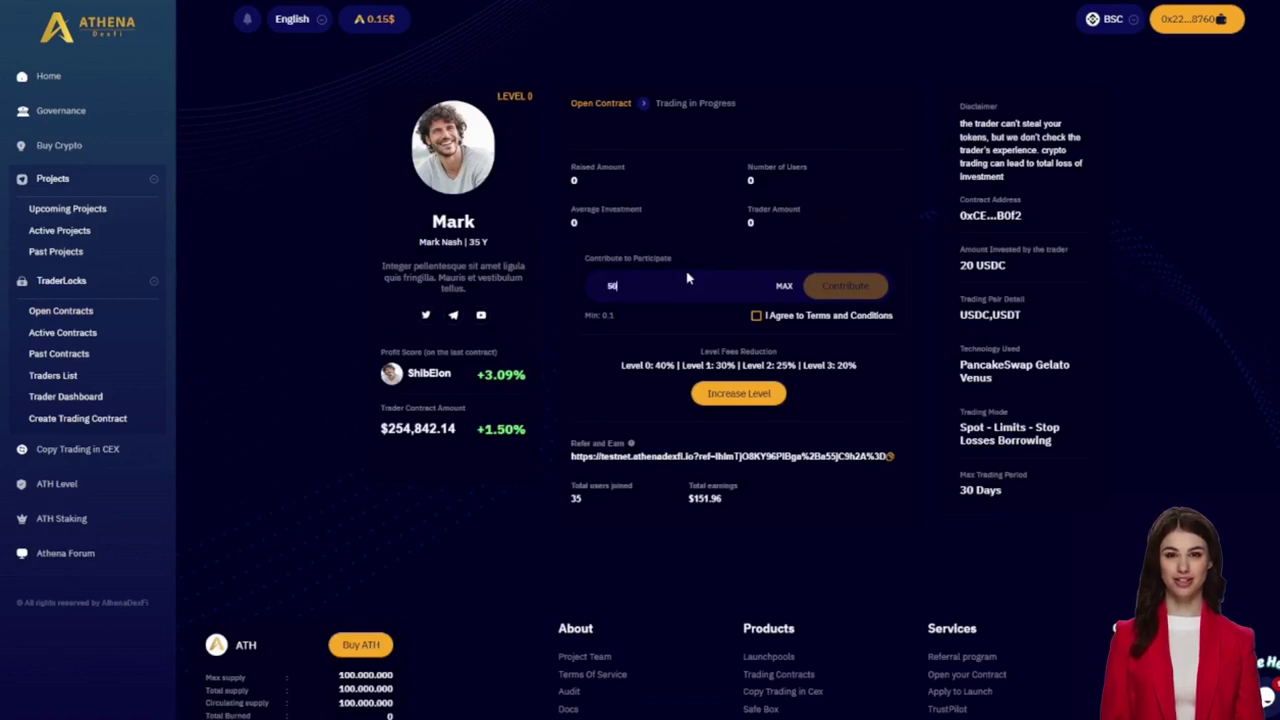
Accept the terms and review the disclaimer, trader's 20 USDC investment and USDC,USDT pair.
{"action": "left_click", "coordinate": [757, 315]}
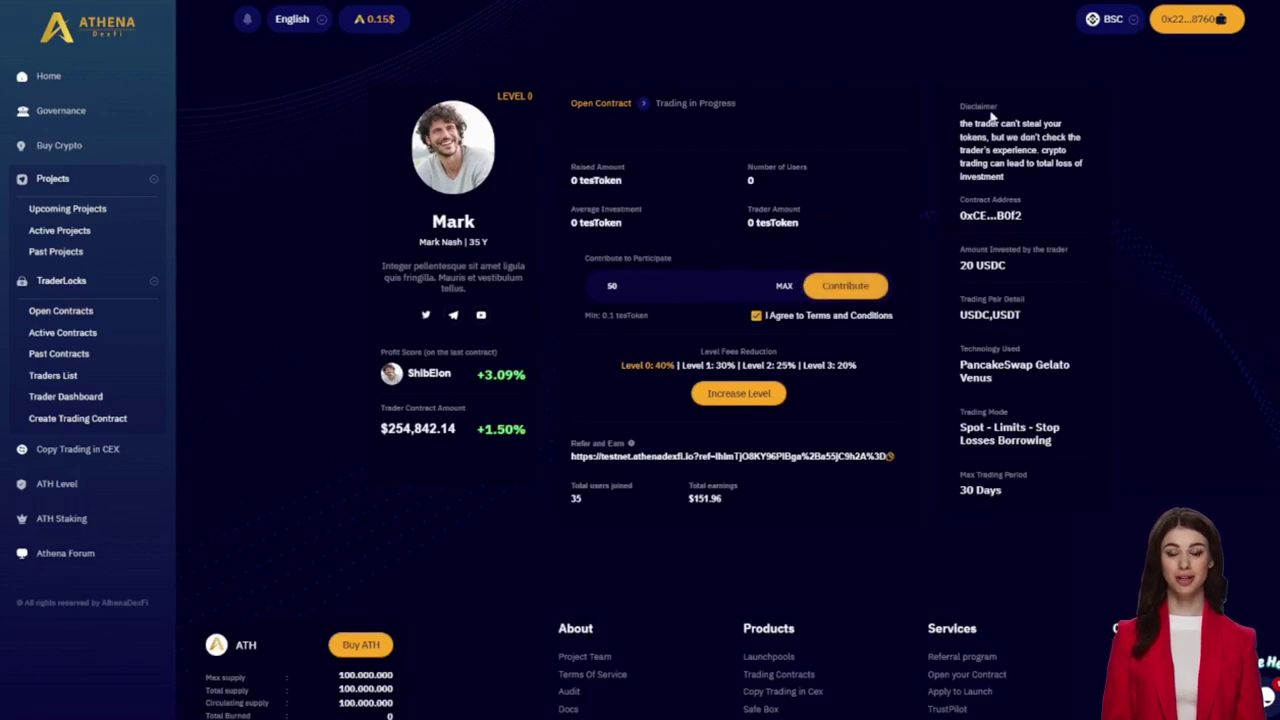
{"action": "left_click_drag", "start_coordinate": [959, 122], "coordinate": [1056, 187]}
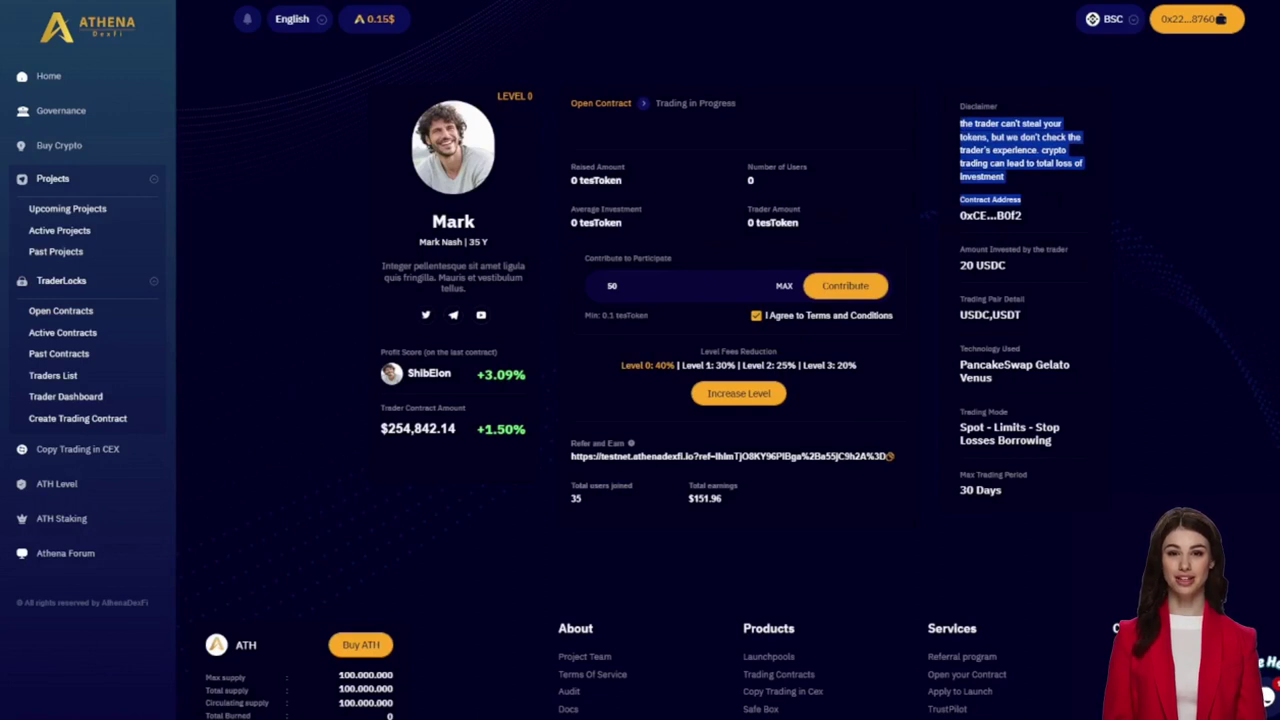
{"action": "left_click_drag", "start_coordinate": [958, 266], "coordinate": [1012, 270]}
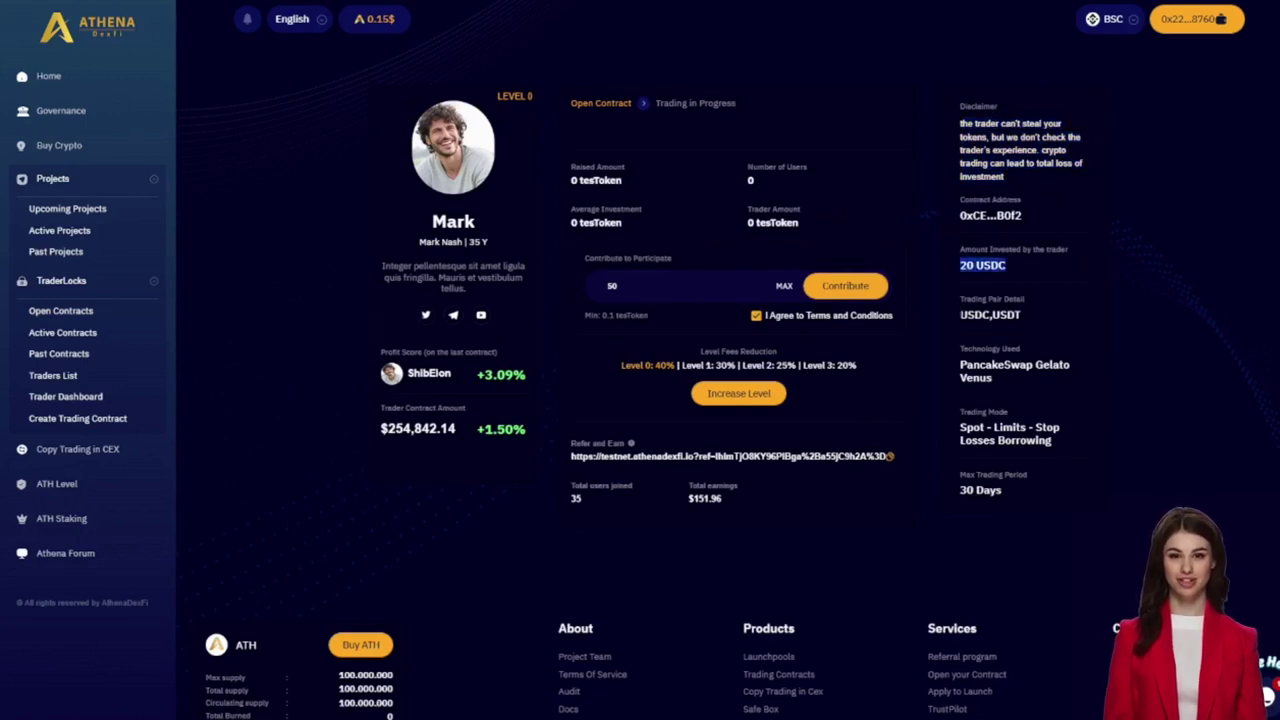
{"action": "left_click_drag", "start_coordinate": [958, 316], "coordinate": [1036, 318]}
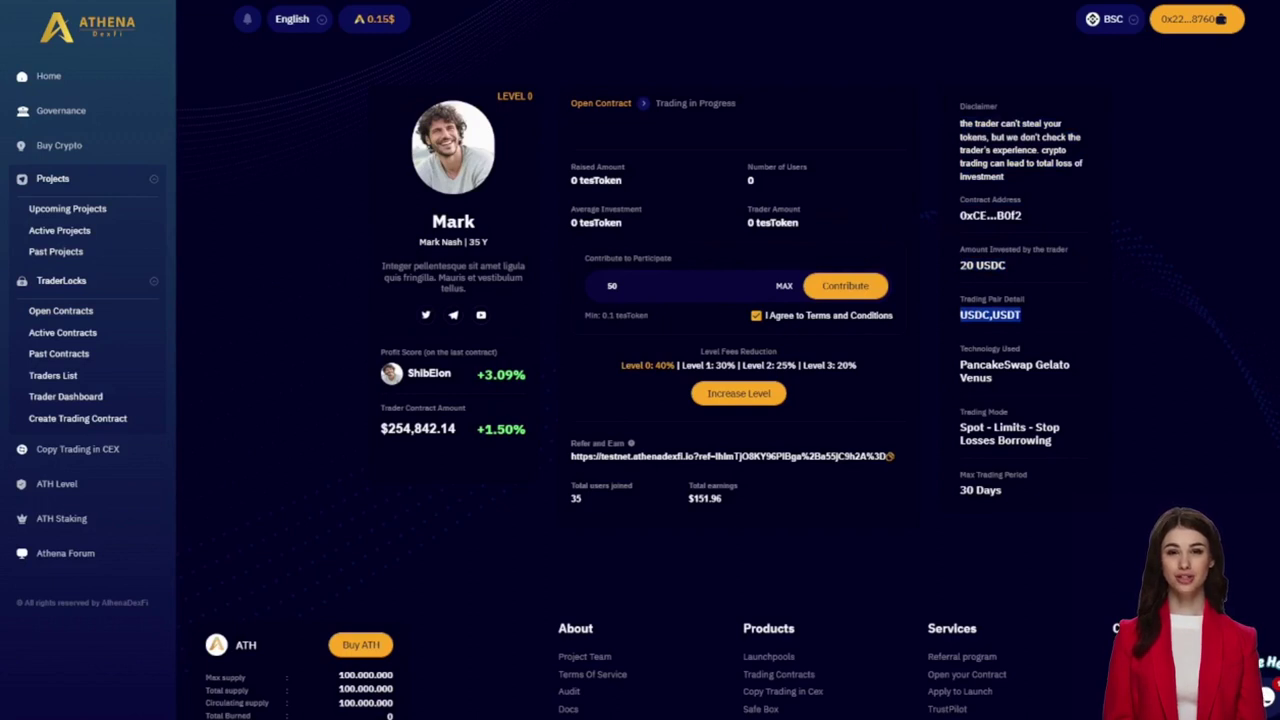
{"action": "left_click_drag", "start_coordinate": [478, 374], "coordinate": [556, 380]}
{"action": "left_click", "coordinate": [558, 380]}
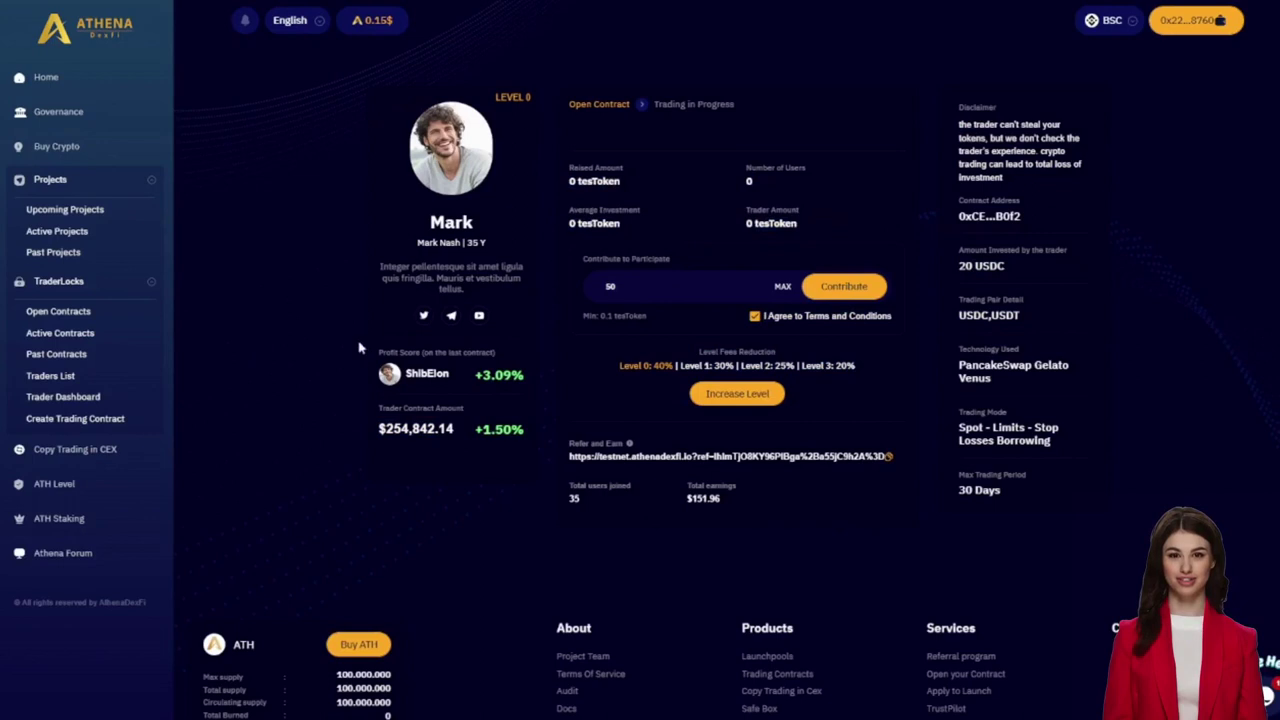
Show the Active TraderLocks list of the three contracts currently trading.
{"action": "left_click", "coordinate": [66, 338]}
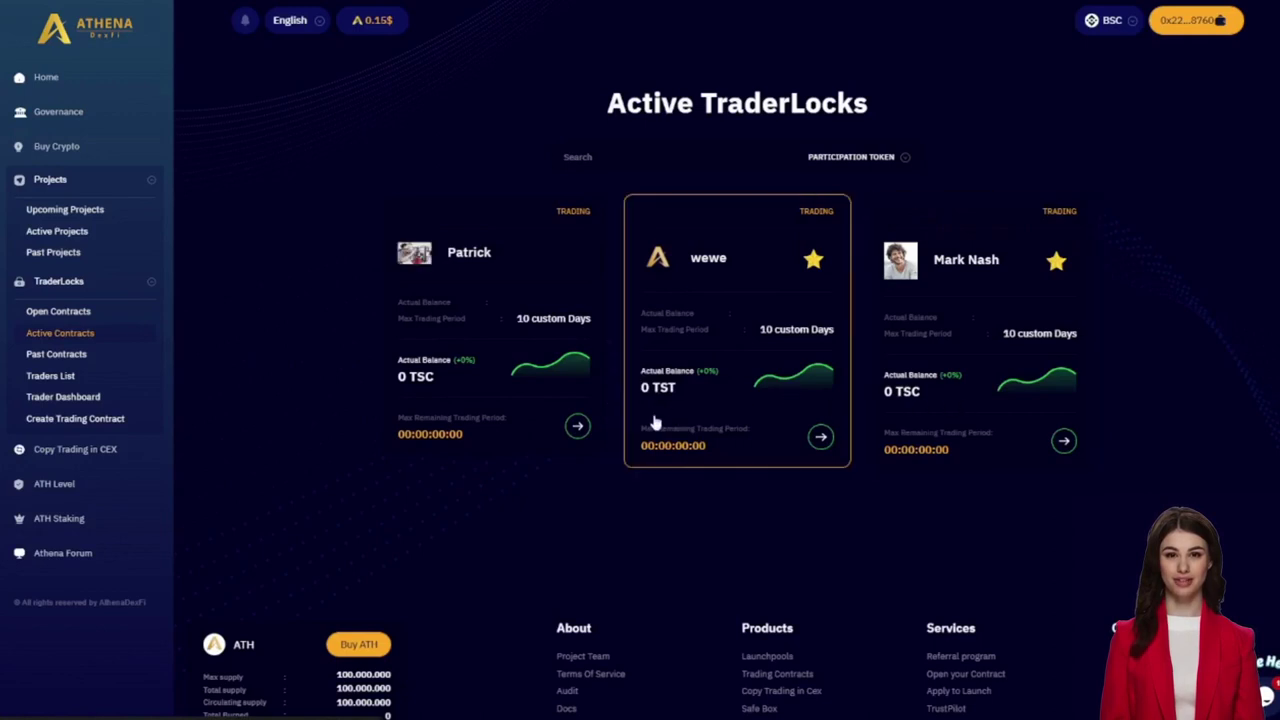
Open the third trader's contract, enter 10 for the next cycle and accept the terms.
{"action": "left_click", "coordinate": [1064, 441]}
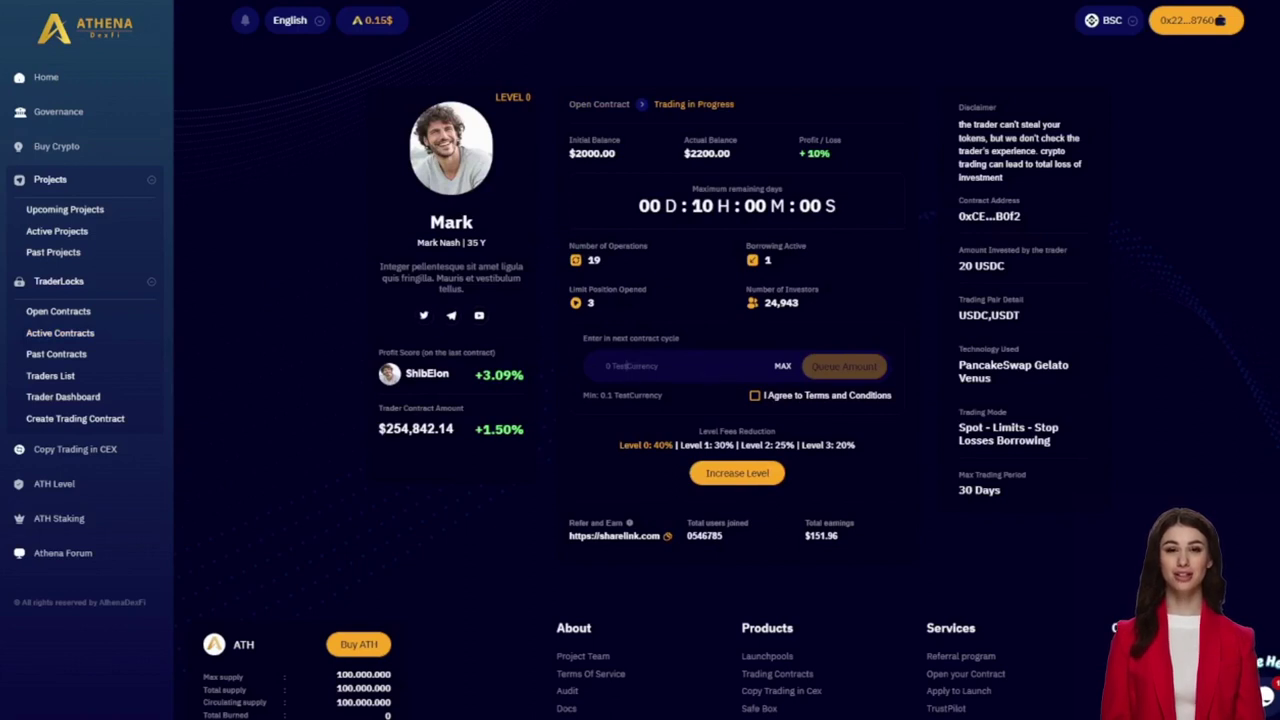
{"action": "type", "text": "10"}
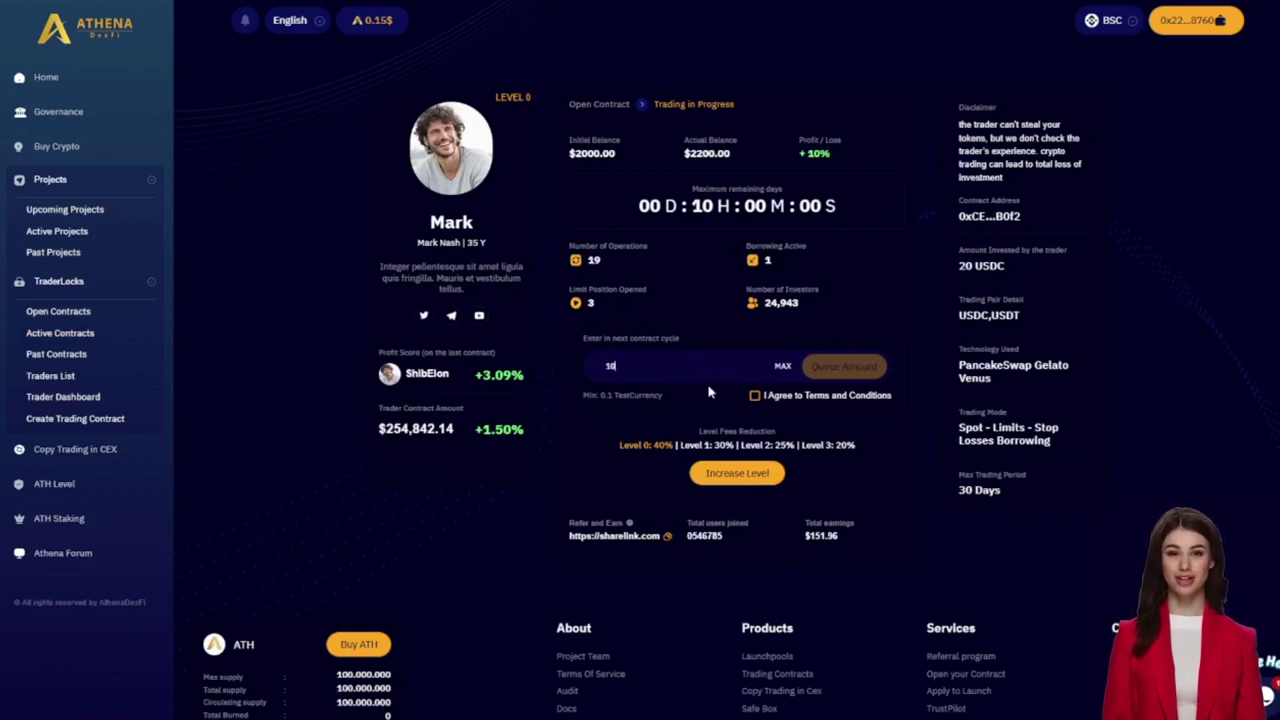
{"action": "left_click", "coordinate": [755, 396]}
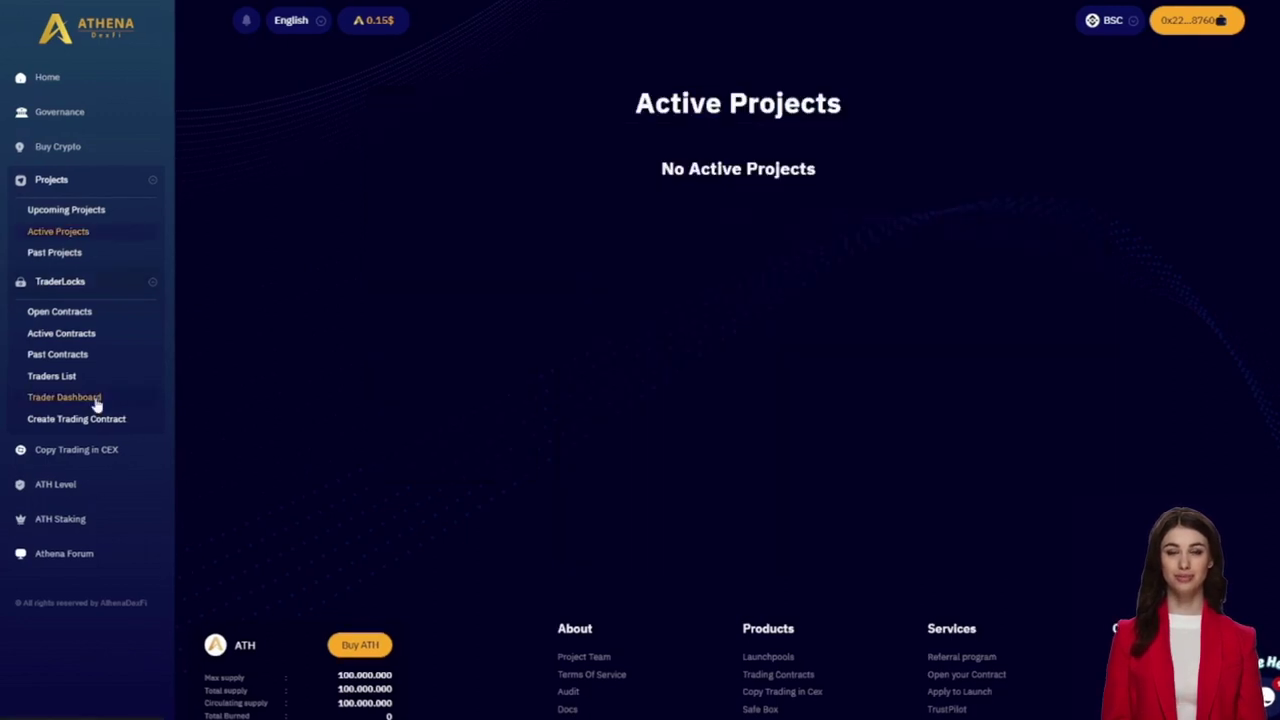
Expand the third managed contract on the Trader Dashboard and set its BTCUSD chart to 1h.
{"action": "left_click", "coordinate": [90, 399]}
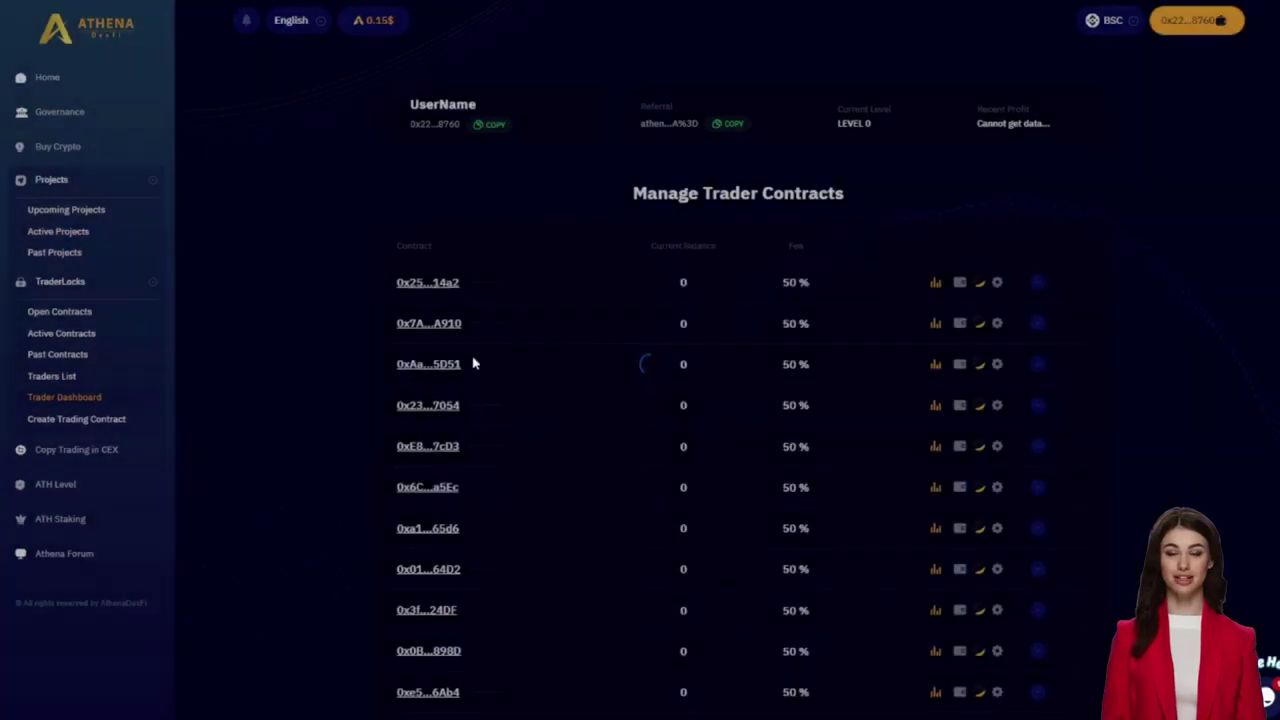
{"action": "left_click", "coordinate": [936, 366]}
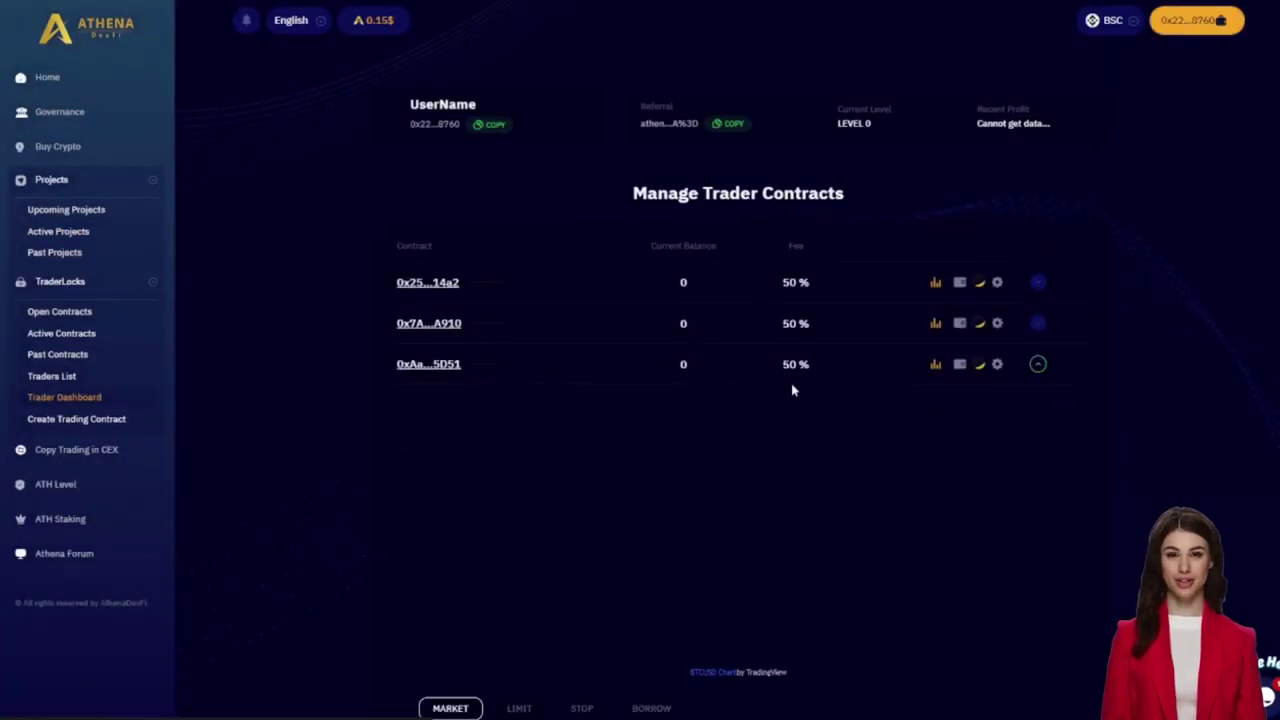
{"action": "scroll", "coordinate": [800, 380], "scroll_direction": "down", "scroll_amount": 2}
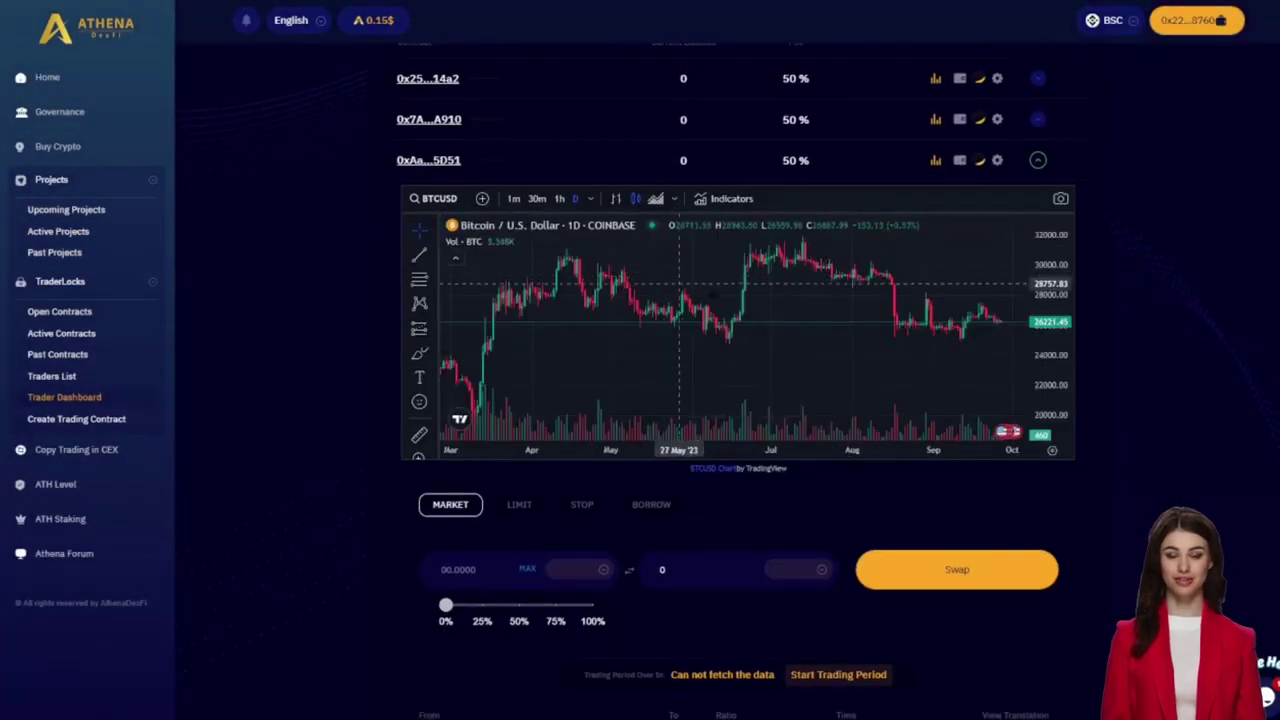
{"action": "scroll", "coordinate": [700, 320], "scroll_direction": "down", "scroll_amount": 3}
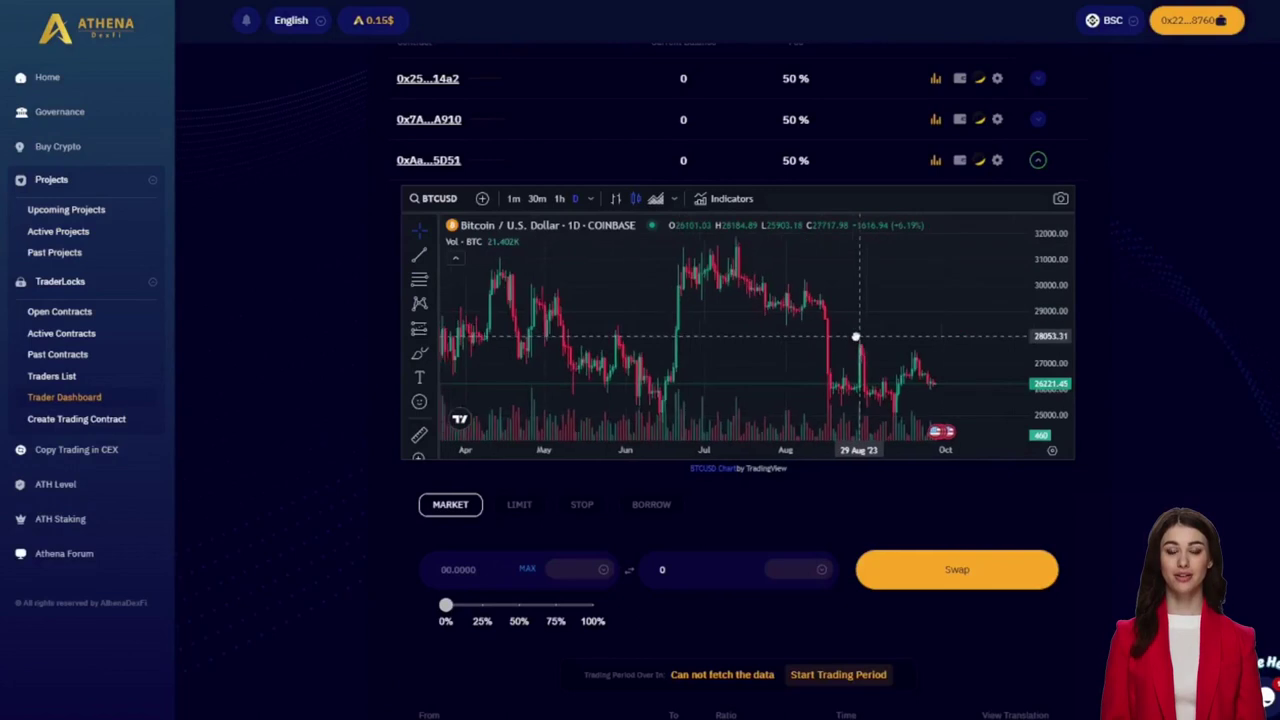
{"action": "left_click", "coordinate": [559, 198]}
{"action": "scroll", "coordinate": [498, 444], "scroll_direction": "down", "scroll_amount": 1}
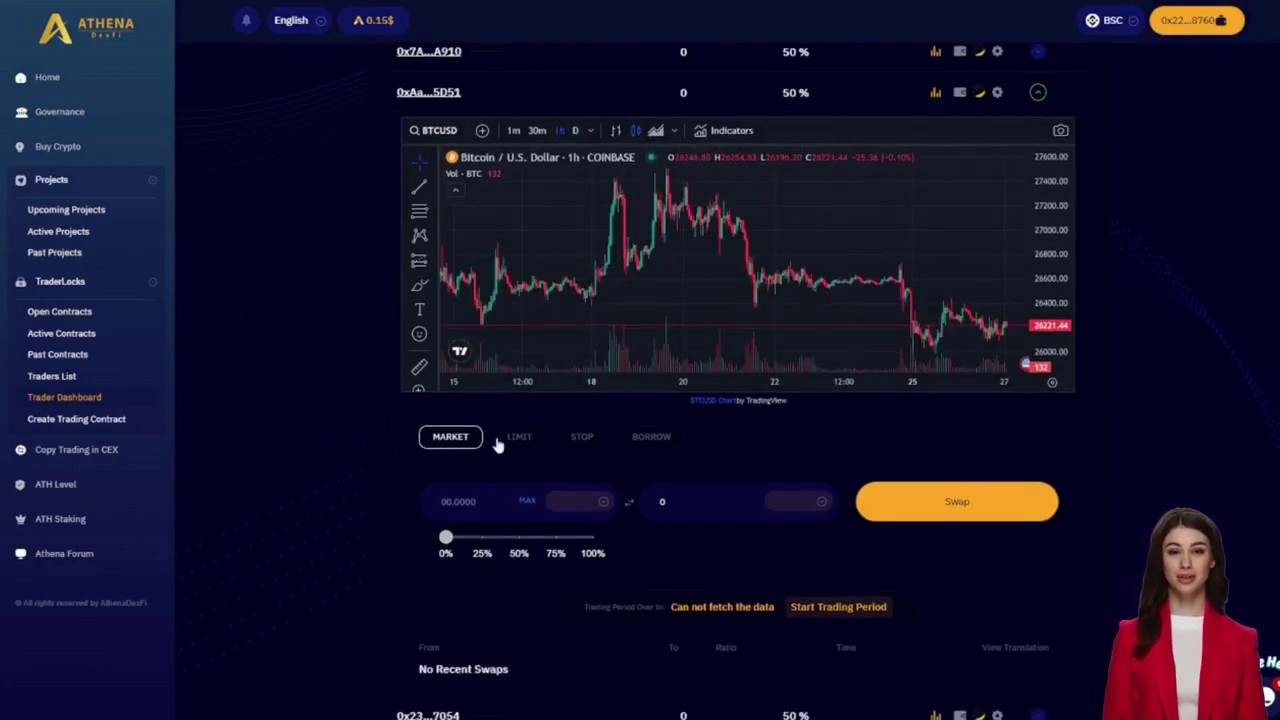
Draft a market order swapping 10 USDC for USDT.
{"action": "left_click", "coordinate": [580, 501]}
{"action": "left_click", "coordinate": [572, 522]}
{"action": "left_click", "coordinate": [797, 501]}
{"action": "left_click", "coordinate": [800, 525]}
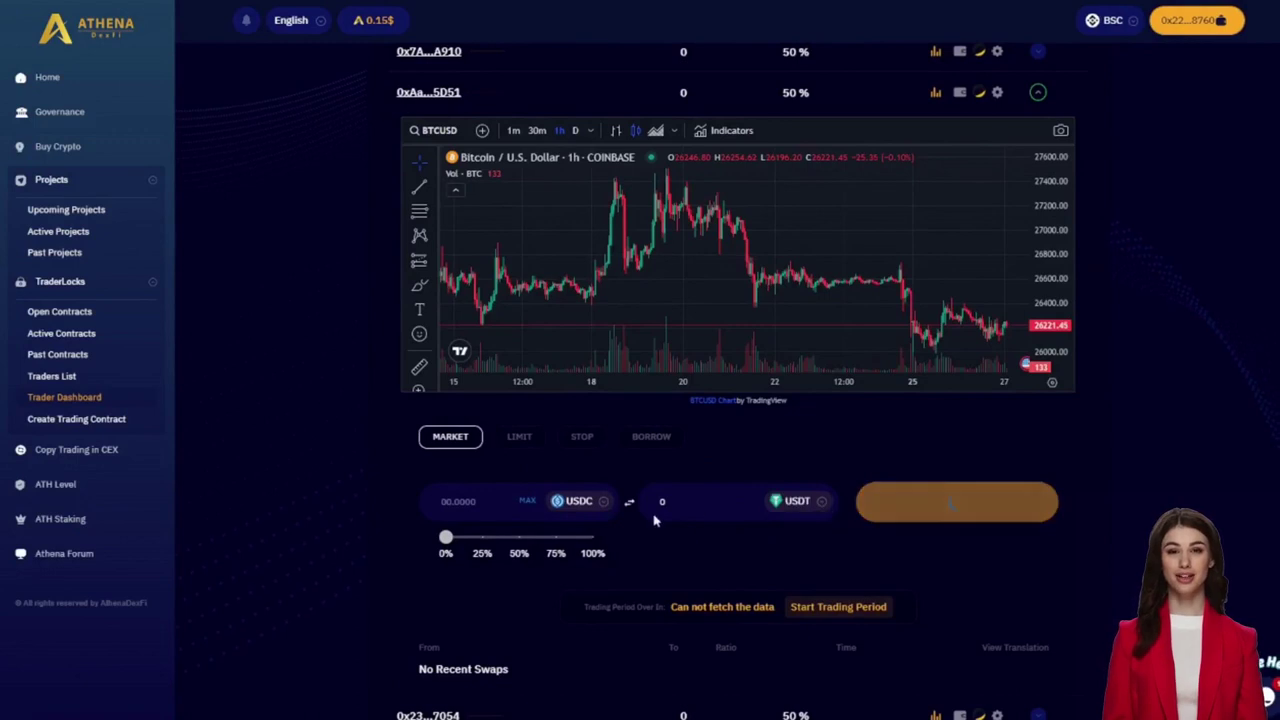
{"action": "left_click", "coordinate": [465, 501]}
{"action": "type", "text": "10"}
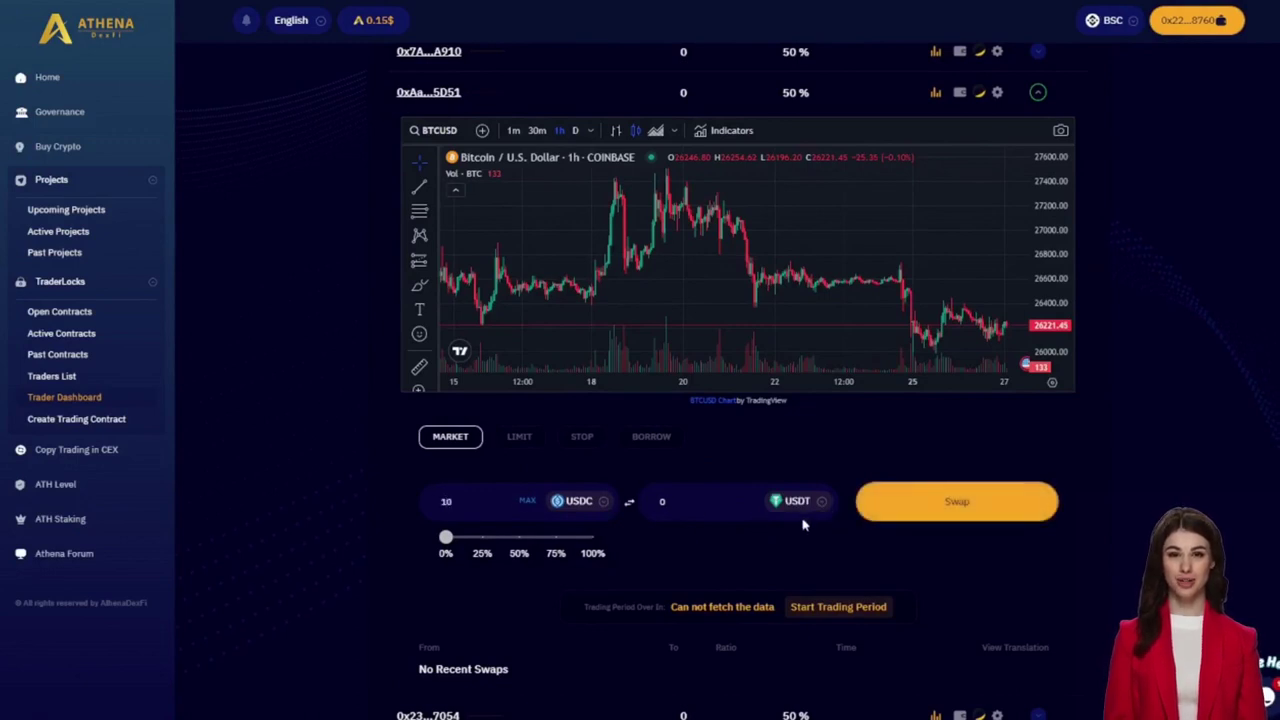
Draft a limit order and a stop order of 1 each, then go to Athena Levels.
{"action": "left_click", "coordinate": [518, 437]}
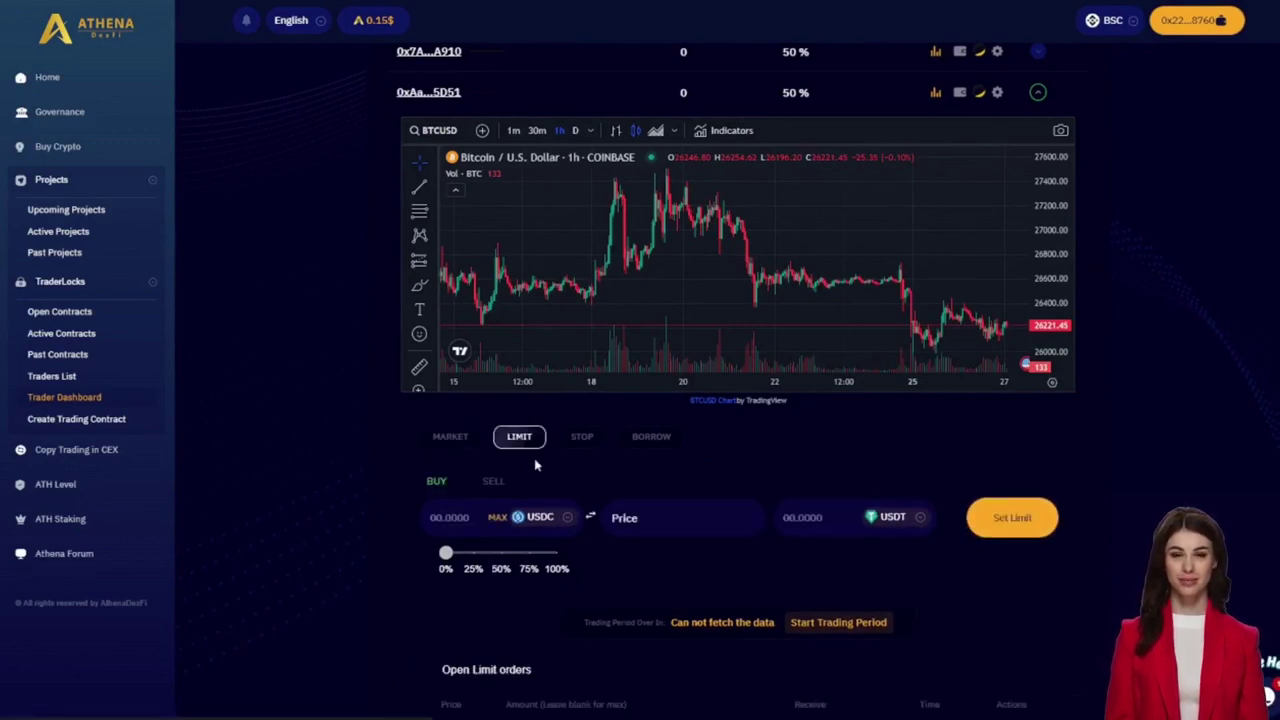
{"action": "left_click", "coordinate": [450, 525]}
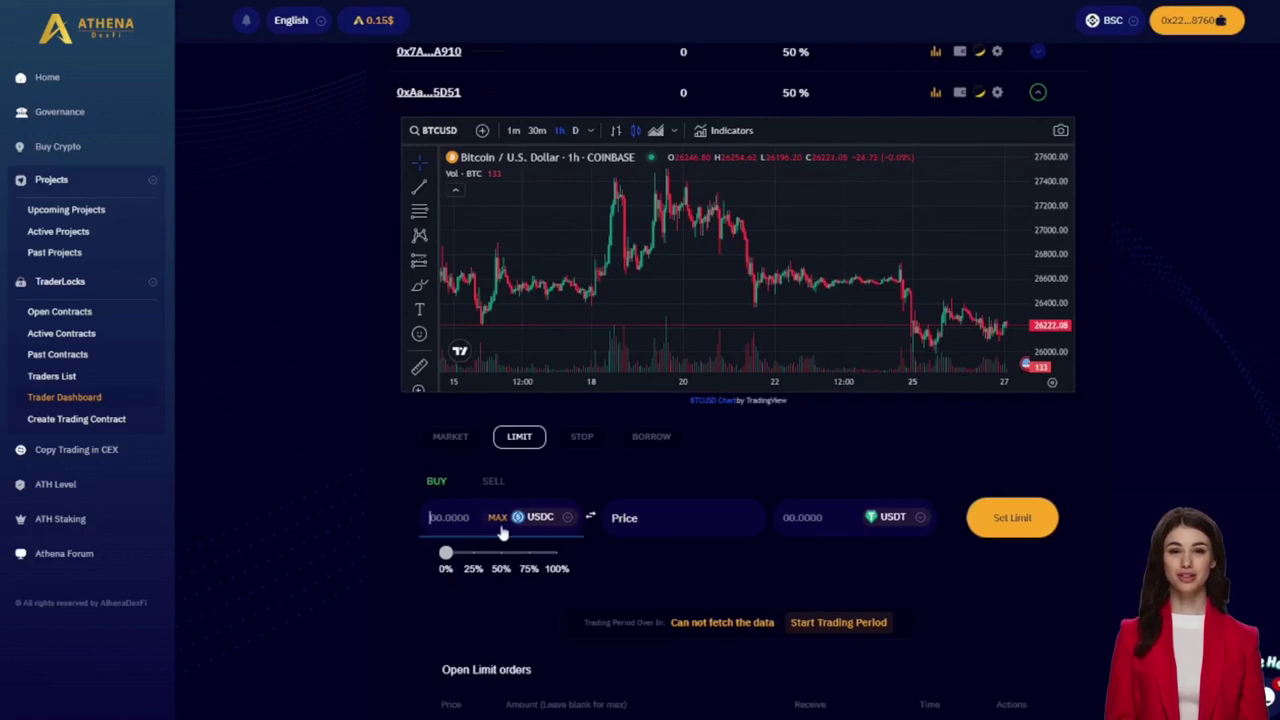
{"action": "type", "text": "1"}
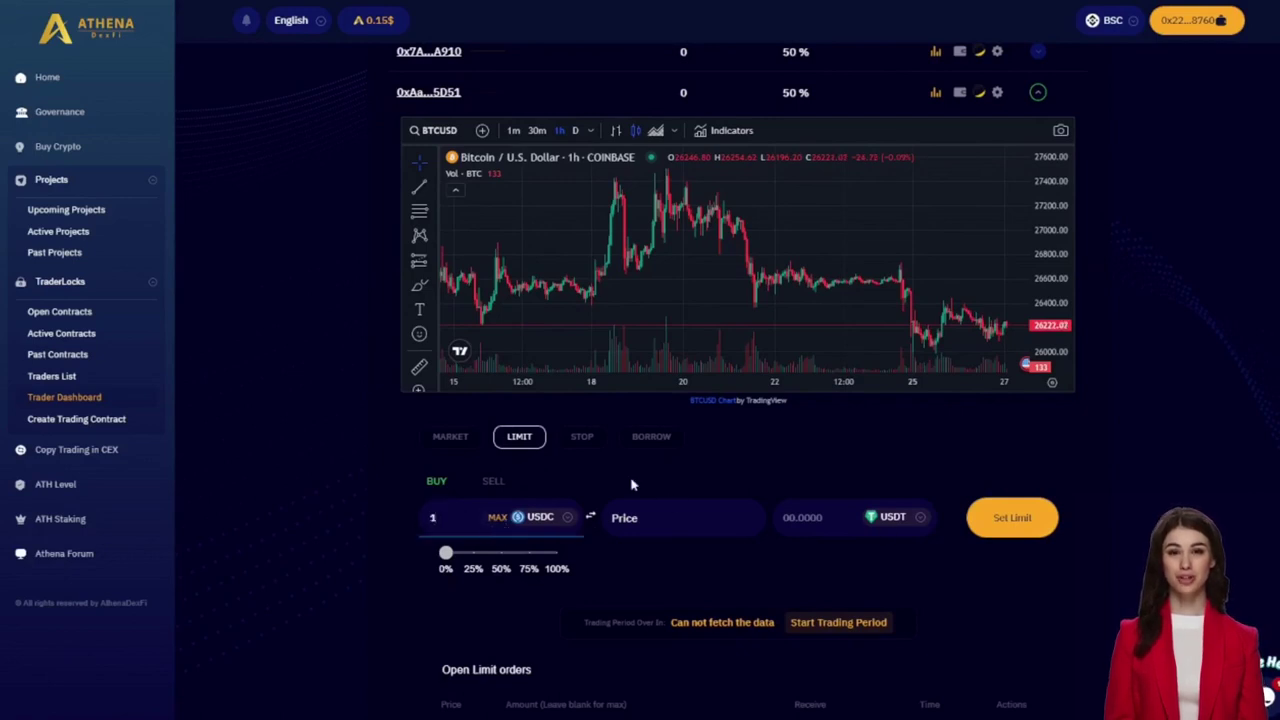
{"action": "left_click", "coordinate": [582, 440]}
{"action": "left_click", "coordinate": [470, 525]}
{"action": "type", "text": "1"}
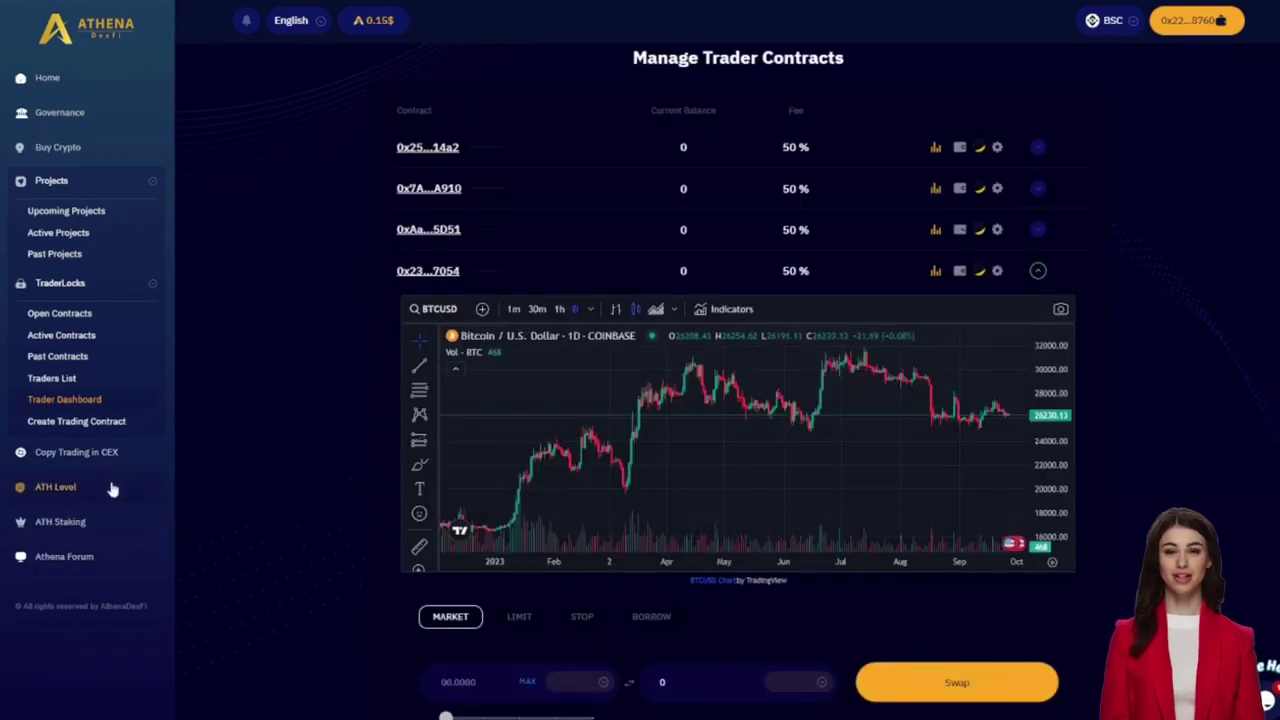
{"action": "left_click", "coordinate": [110, 487]}
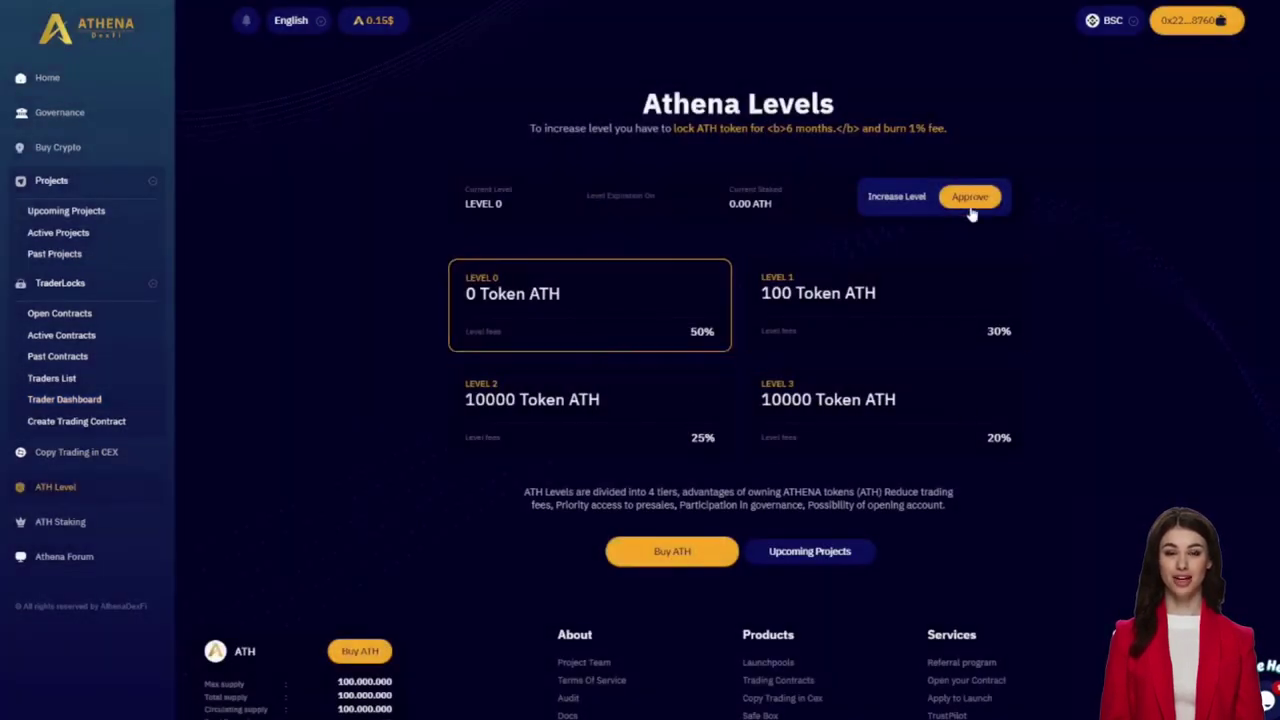
Approve ATH spending for level staking in MetaMask.
{"action": "left_click", "coordinate": [969, 209]}
{"action": "scroll", "coordinate": [1173, 300], "scroll_direction": "down", "scroll_amount": 3}
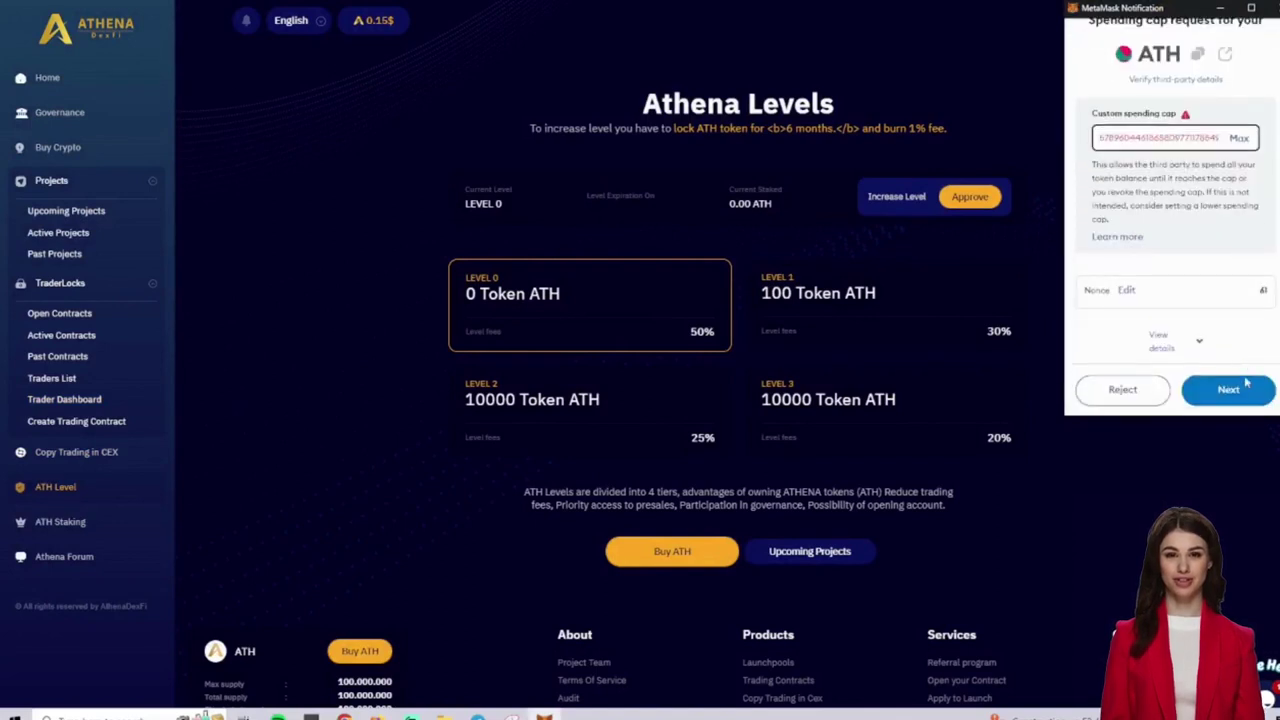
{"action": "left_click", "coordinate": [1226, 395]}
{"action": "left_click", "coordinate": [1223, 402]}
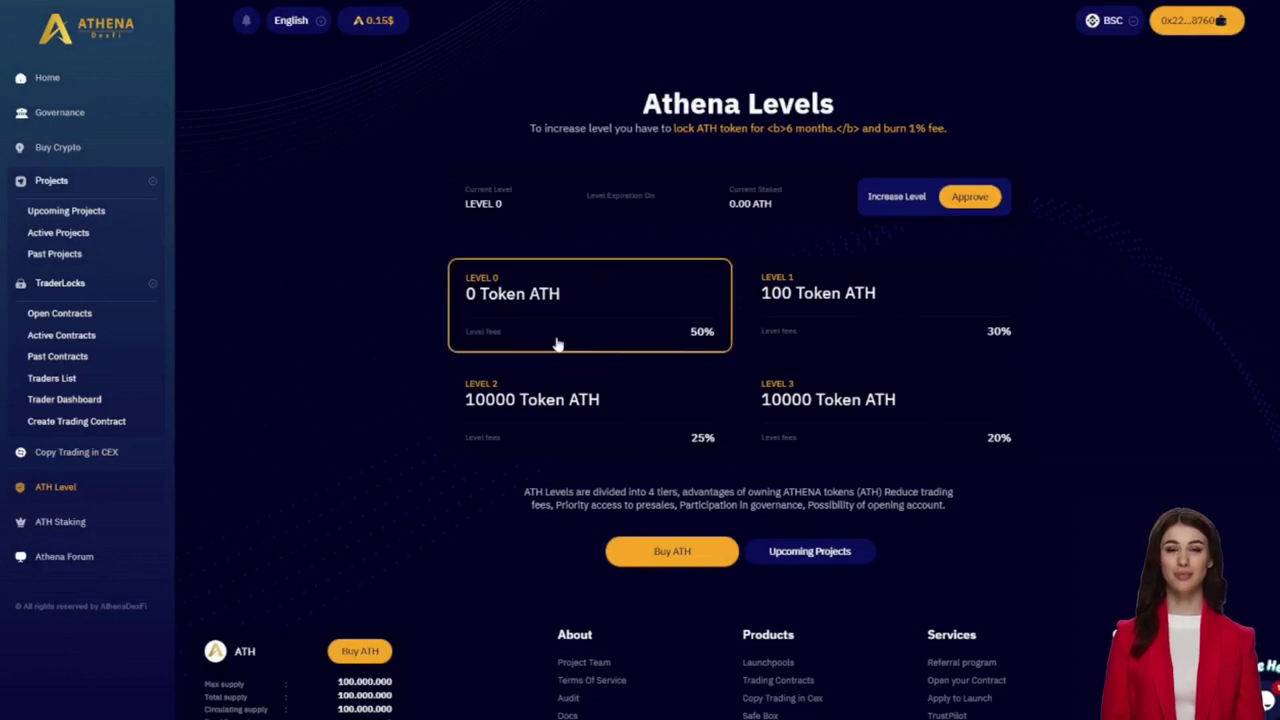
{"action": "scroll", "coordinate": [1048, 388], "scroll_direction": "down", "scroll_amount": 1}
{"action": "scroll", "coordinate": [1048, 389], "scroll_direction": "up", "scroll_amount": 1}
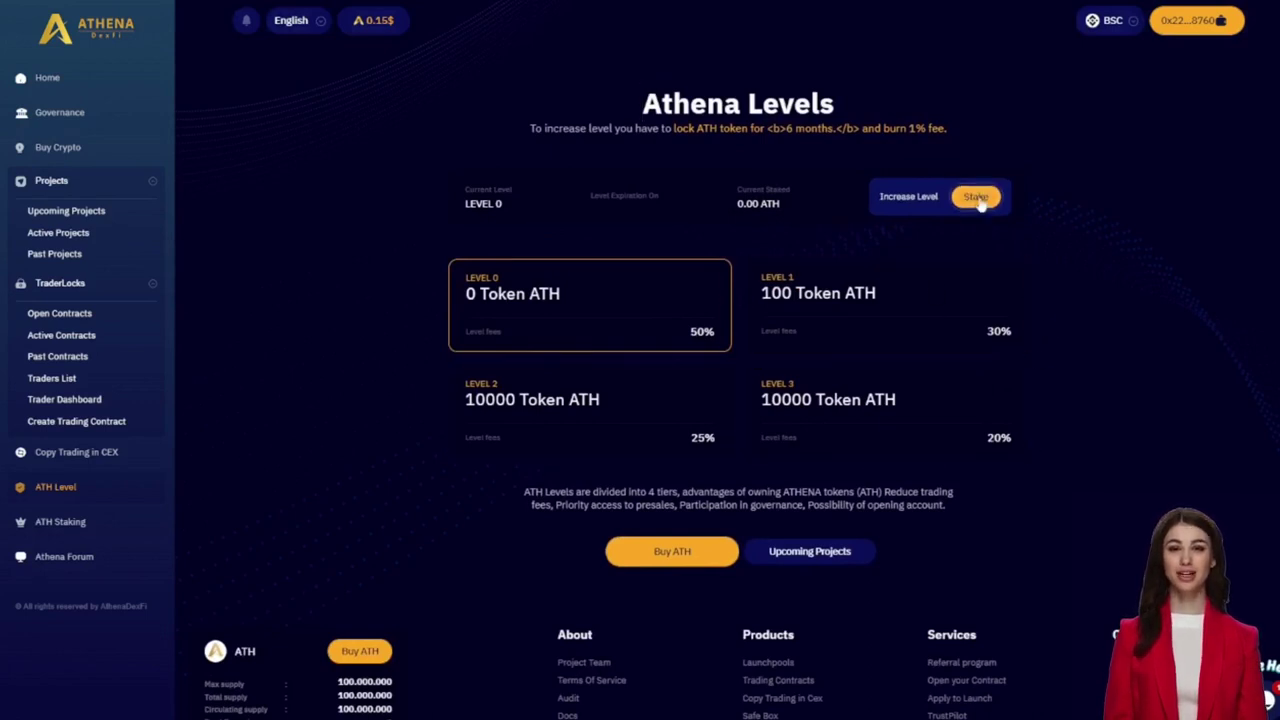
Preview the Level 2 stake of 10000 ATH in the Stake ATH window, then close it.
{"action": "left_click", "coordinate": [969, 196]}
{"action": "left_click_drag", "start_coordinate": [551, 349], "coordinate": [662, 360]}
{"action": "left_click", "coordinate": [909, 377]}
Approve ATH for the ATH-BNB LP pool in MetaMask.
{"action": "left_click", "coordinate": [60, 521]}
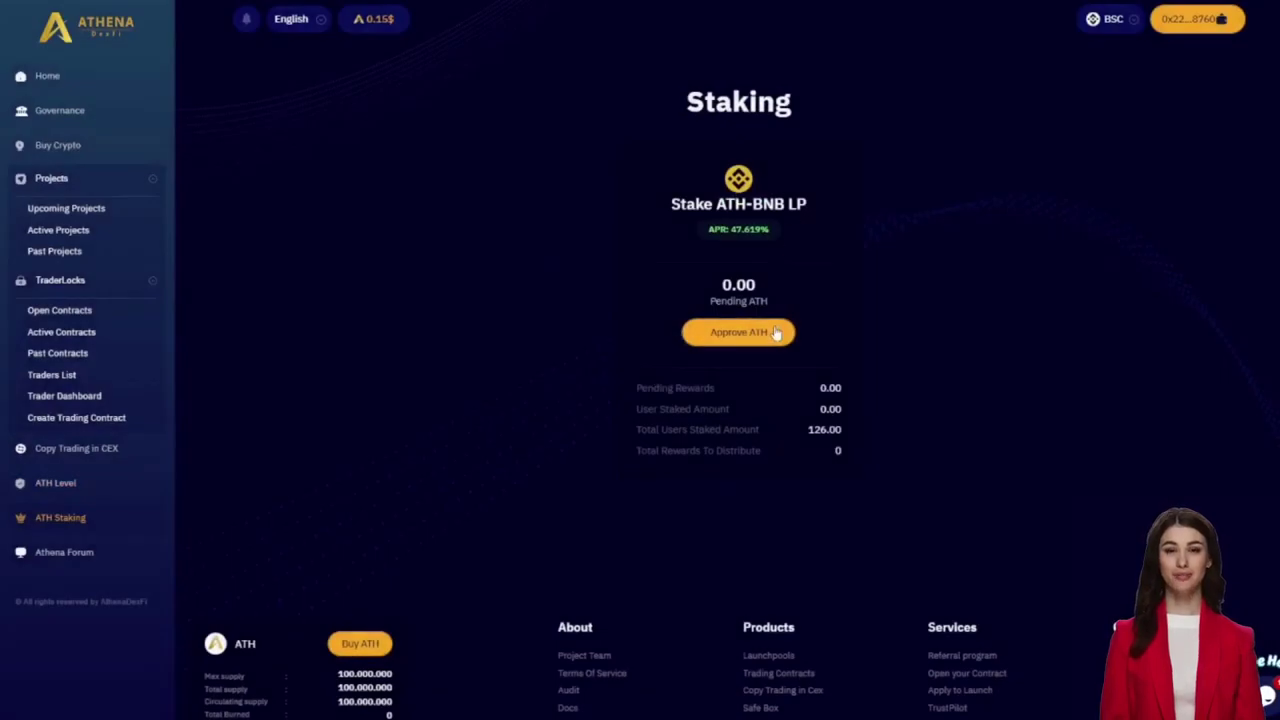
{"action": "left_click", "coordinate": [771, 331]}
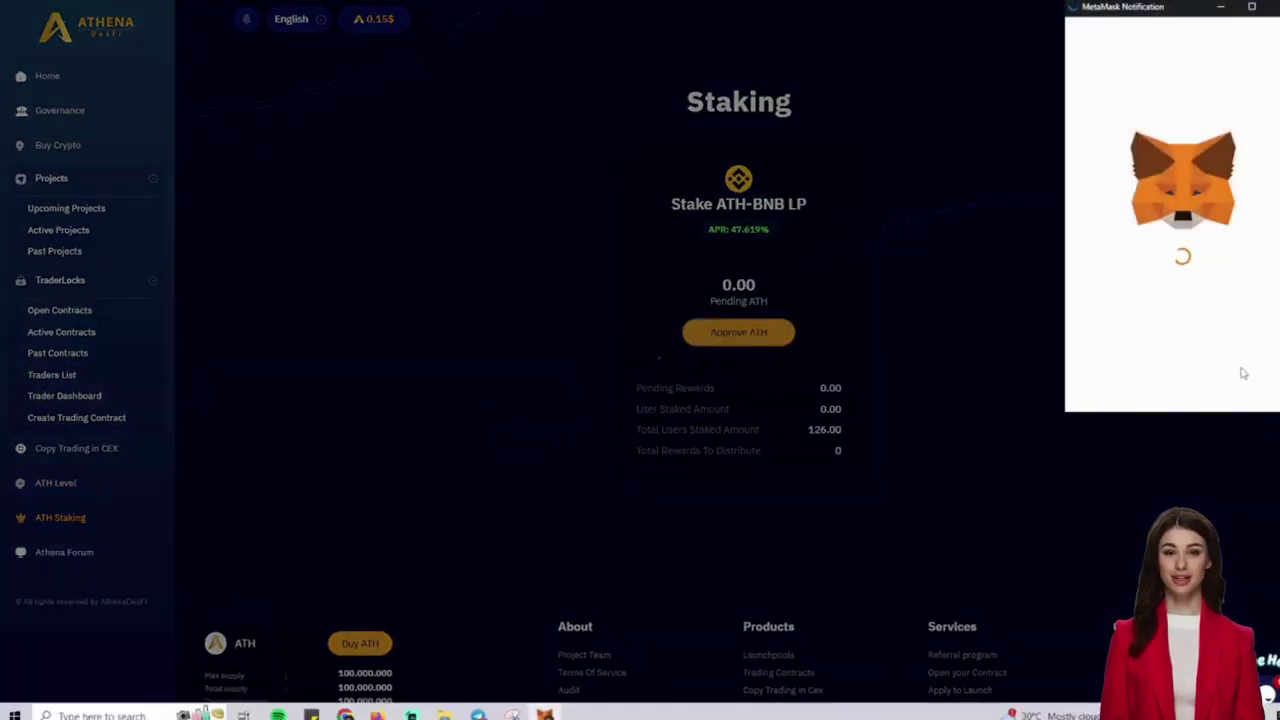
{"action": "left_click", "coordinate": [1245, 385]}
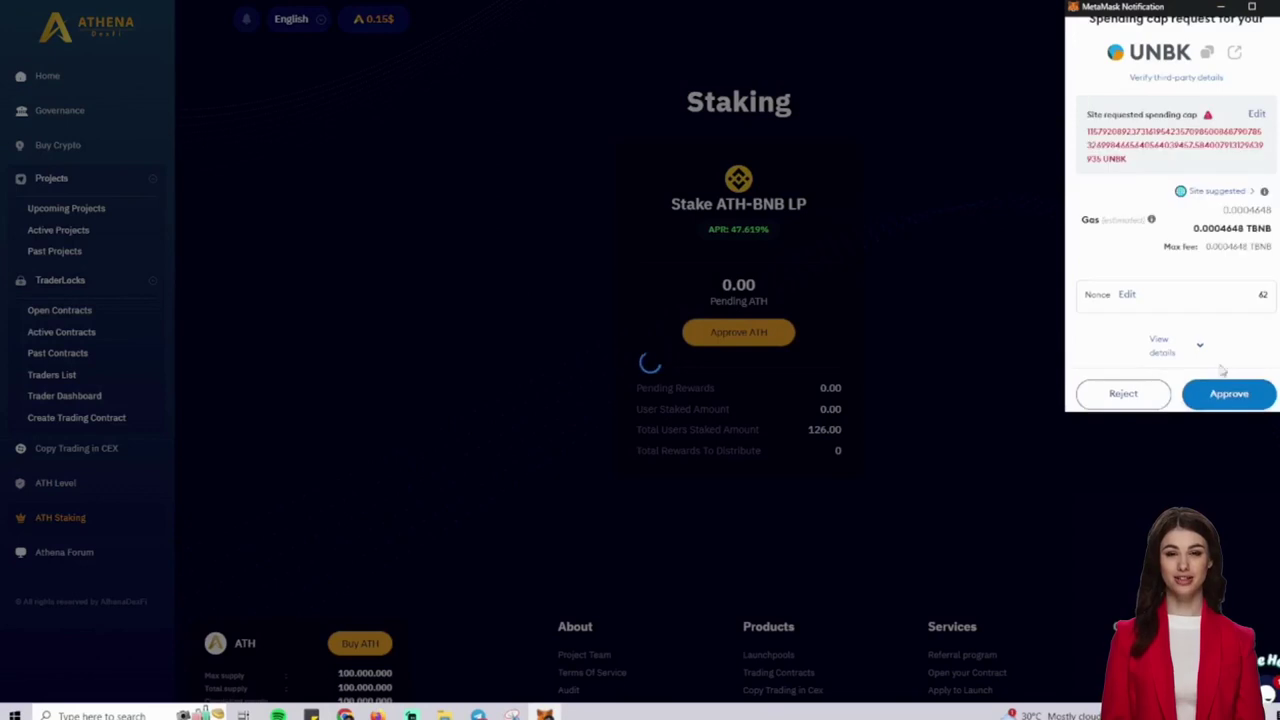
{"action": "left_click", "coordinate": [1241, 396]}
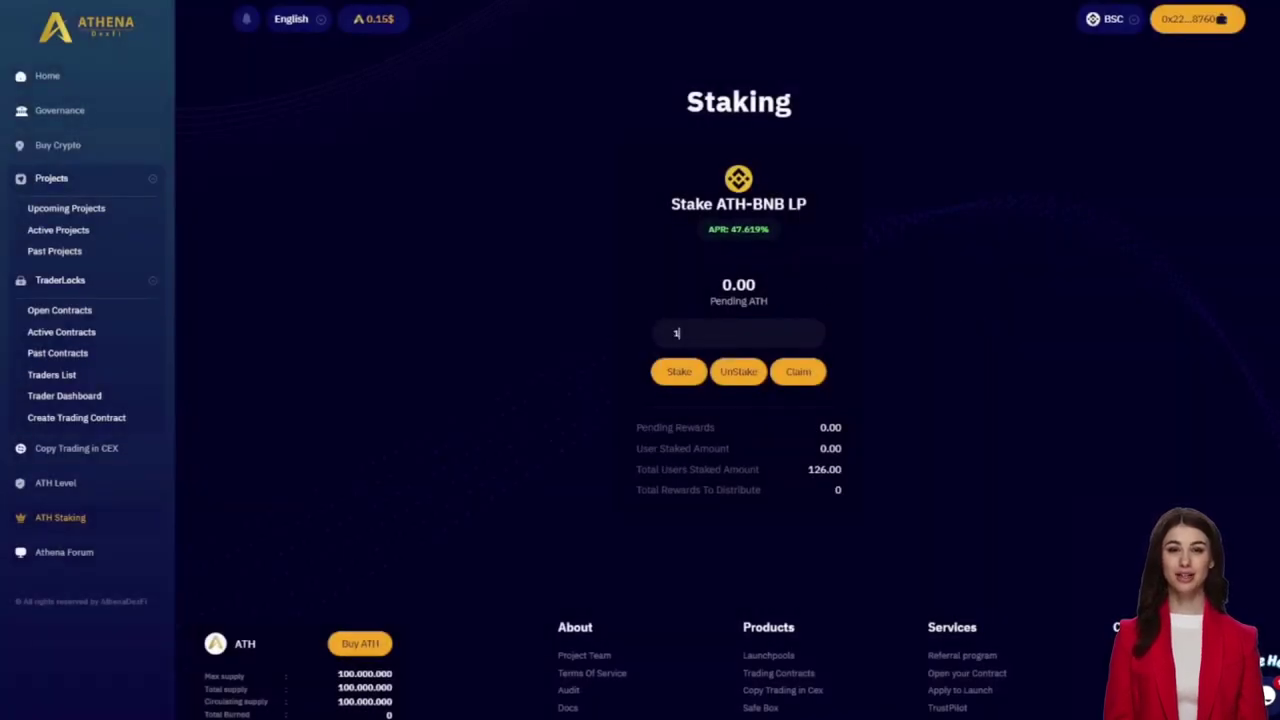
Enter 100 as the ATH-BNB LP stake amount and stake it.
{"action": "left_click_drag", "start_coordinate": [709, 229], "coordinate": [783, 266]}
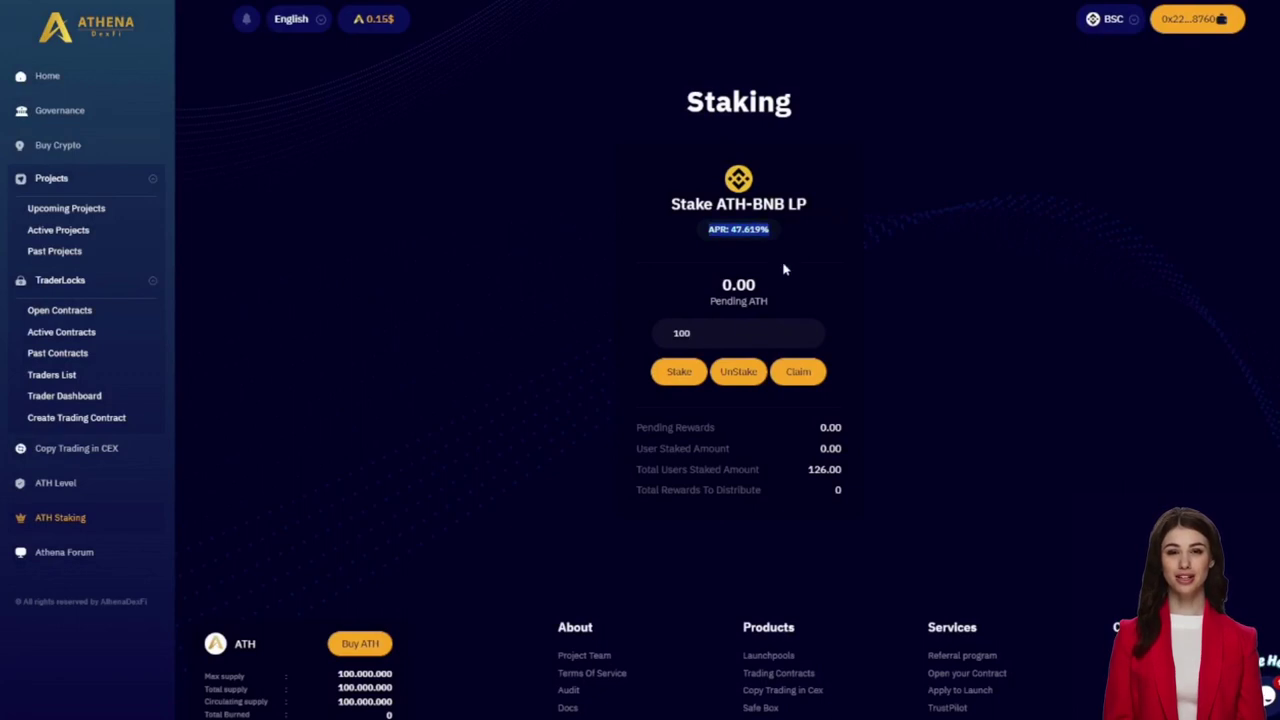
{"action": "left_click", "coordinate": [788, 288]}
{"action": "left_click", "coordinate": [680, 371]}
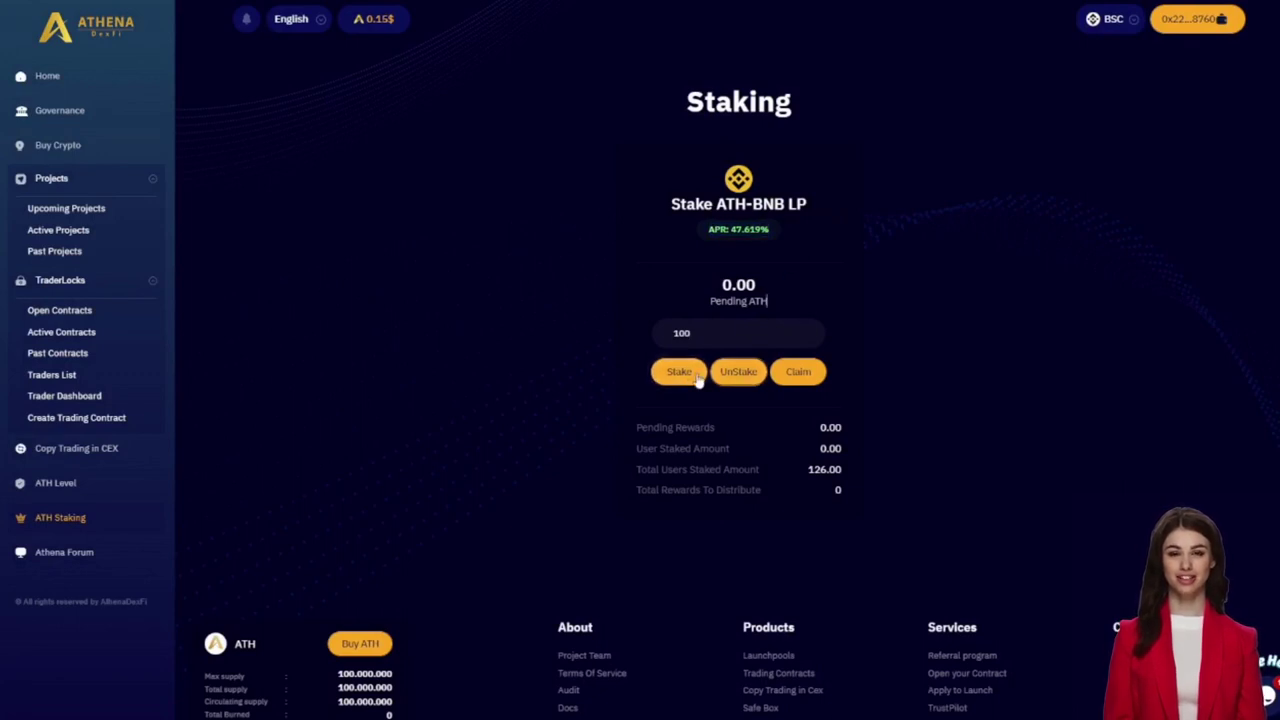